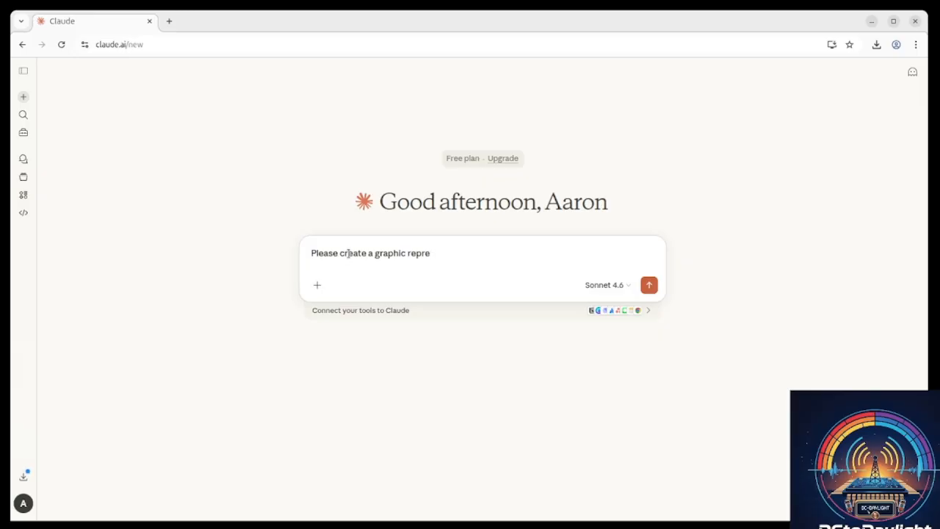
Complete the prompt as "Please create a graphic representing all of the DXCC countries that have been confirmed from the ADIF file that I have uploaded."
type("senting all of the DXCC")
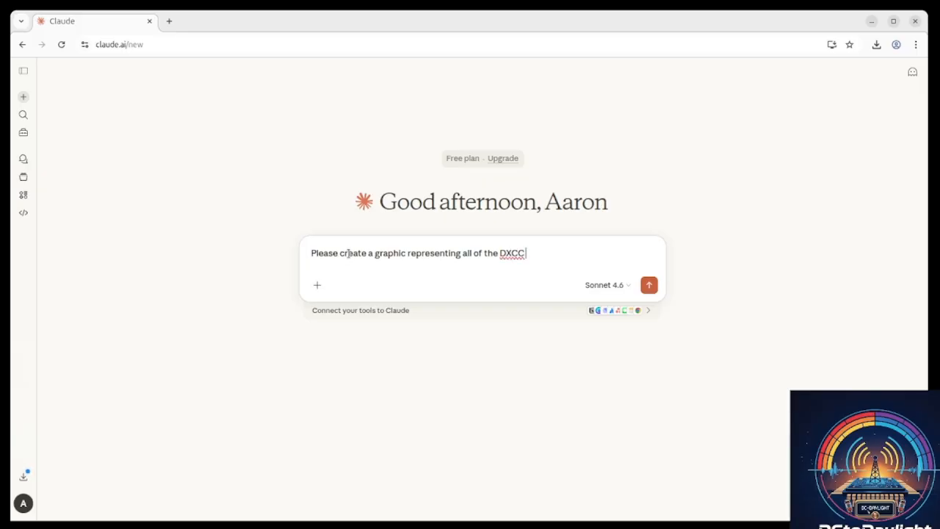
type(" countries that have")
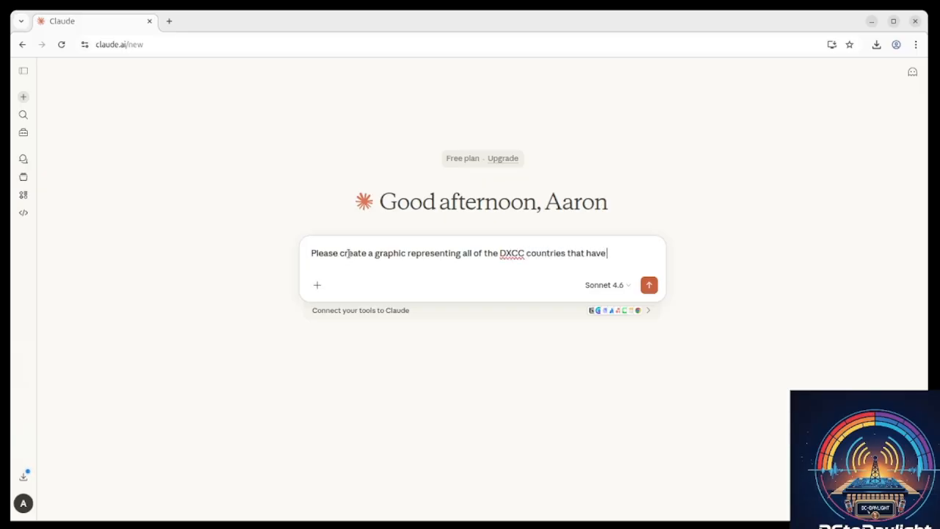
type(" been confirmed f")
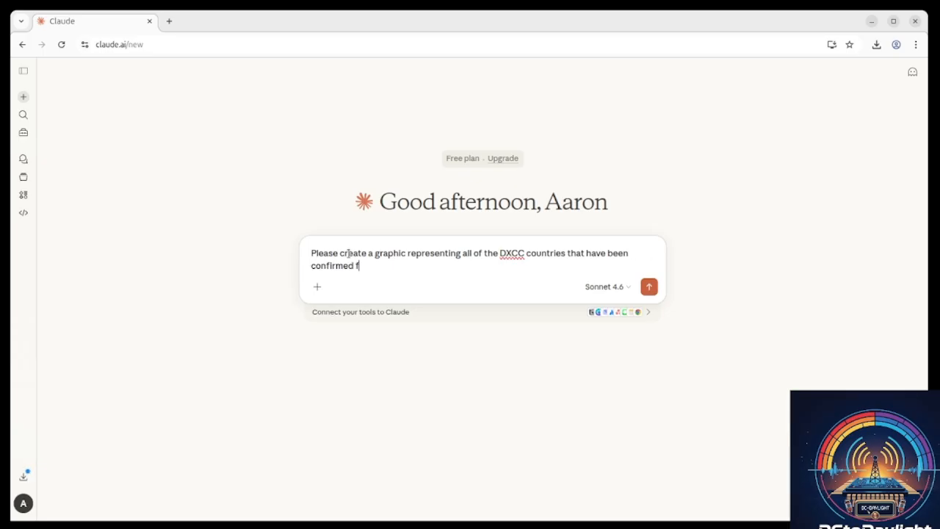
type("rom the ADIF file that I")
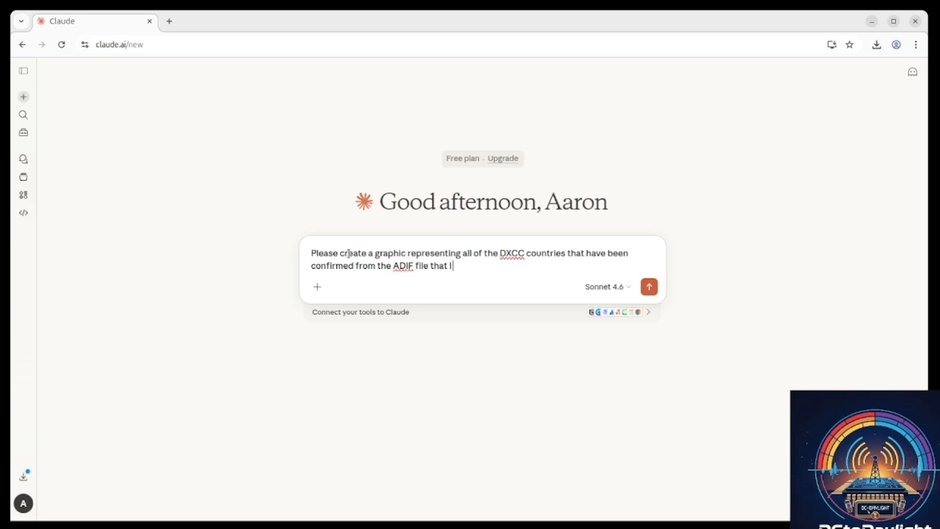
type(" have uploaded.")
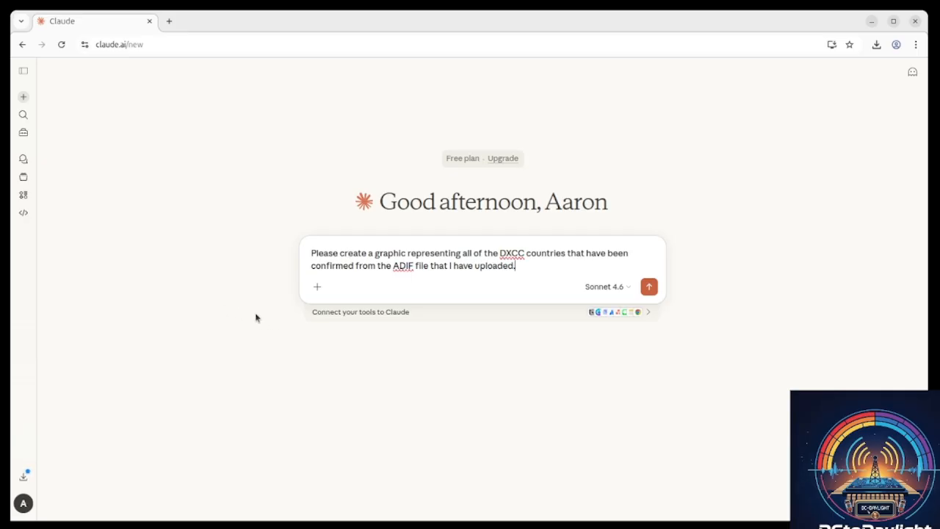
Attach the full-download LoTW report ADI file dated 09Mar2026 to the prompt and send it
left_click(319, 288)
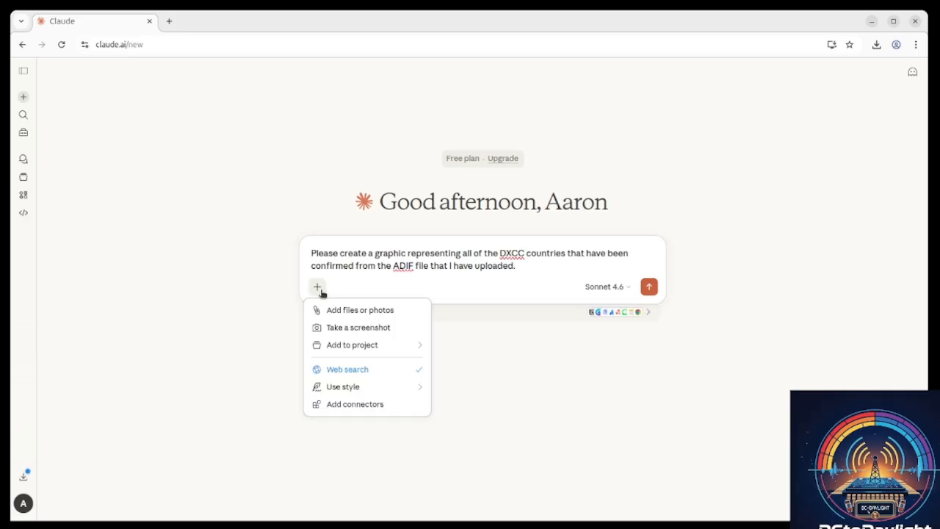
left_click(356, 311)
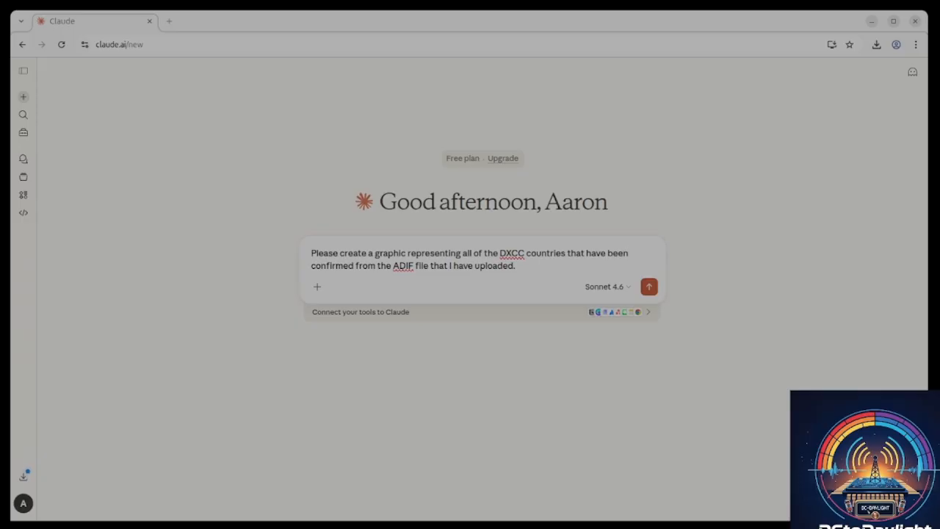
left_click(729, 447)
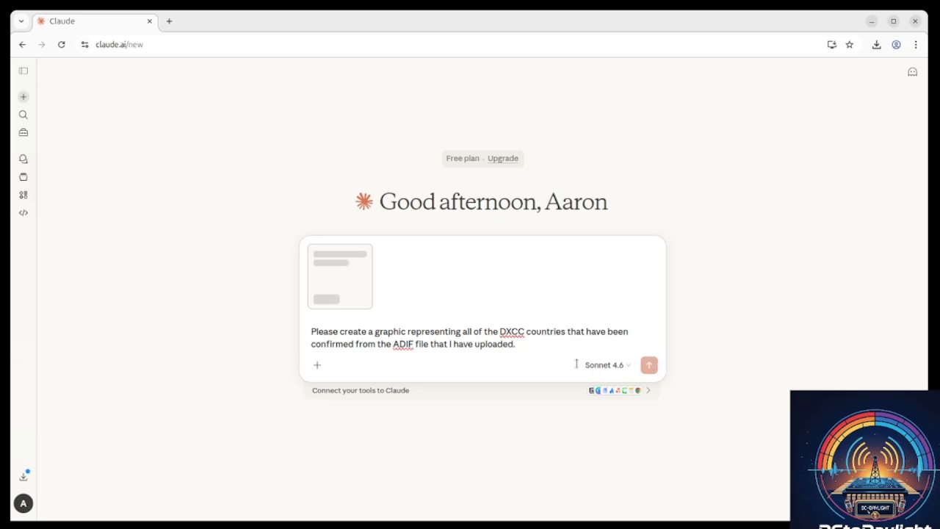
left_click(650, 364)
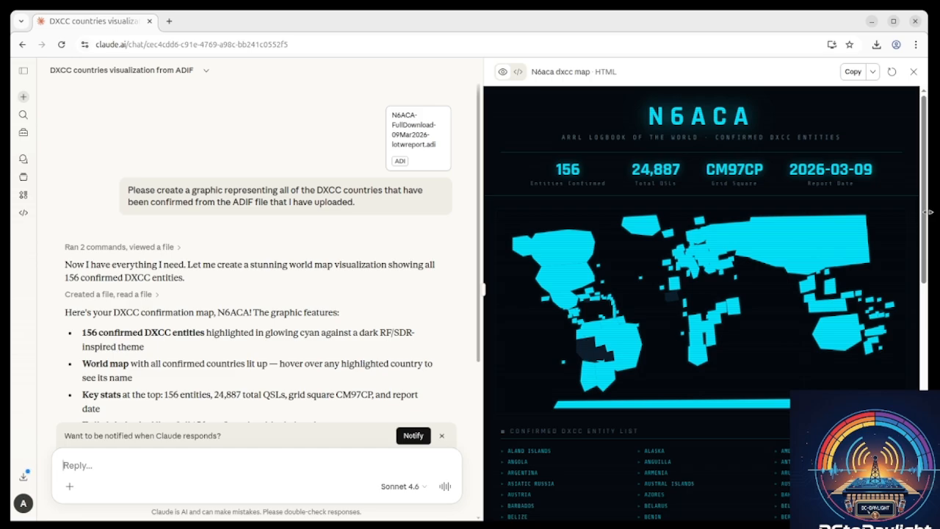
Review the generated map, then send "create an overlay of the countries on the "to do" list to complete all the current valid countries"
scroll(925, 216, "down", 3)
scroll(925, 216, "down", 2)
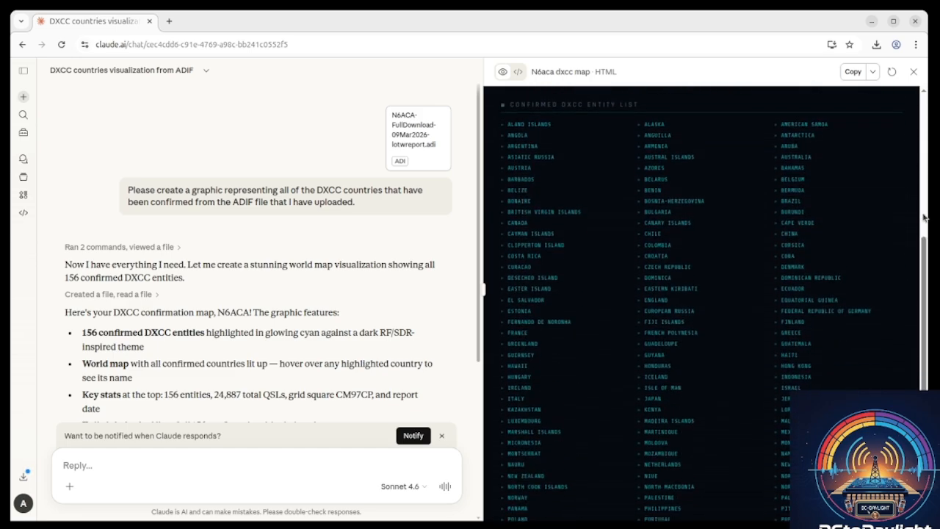
scroll(924, 216, "down", 3)
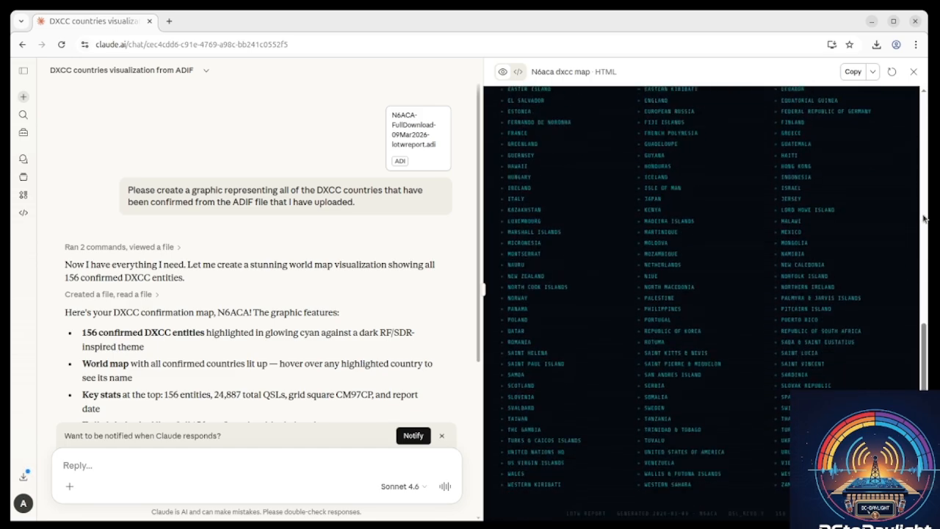
scroll(925, 216, "up", 8)
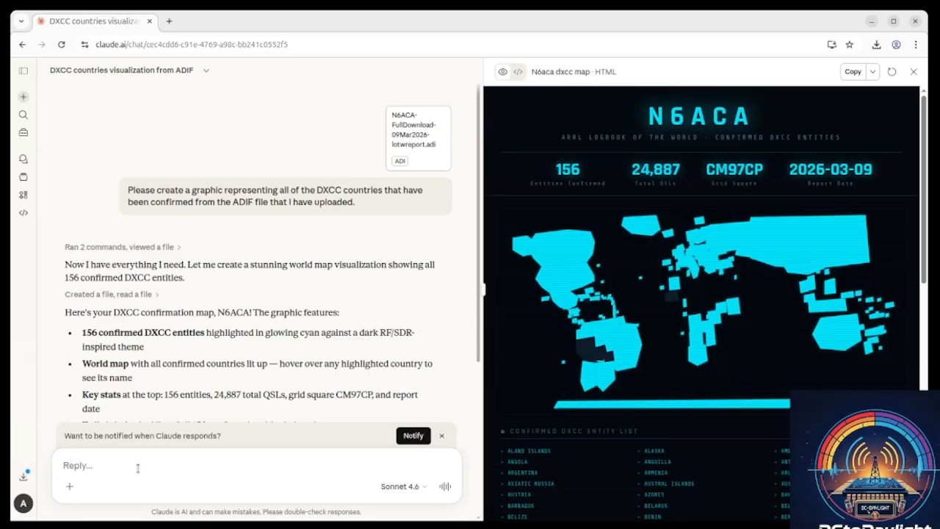
type("cre")
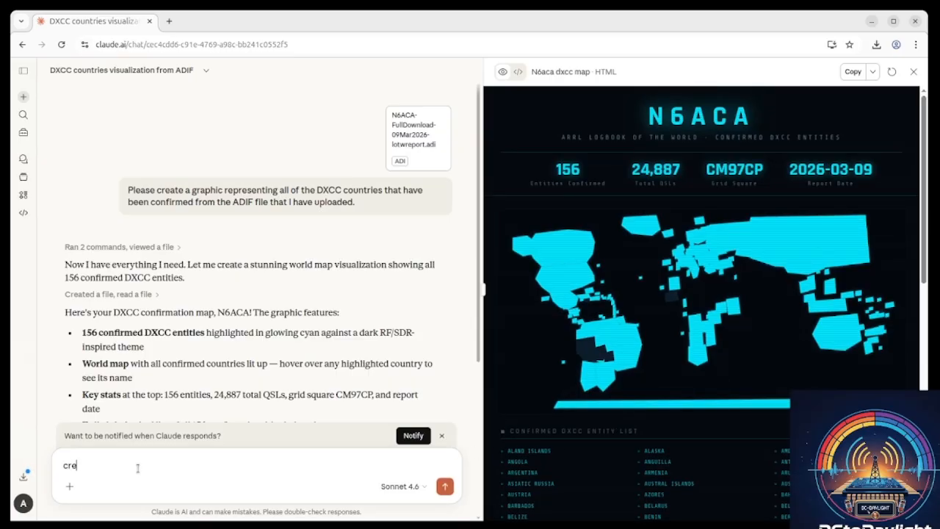
type("ate an overlay of the countries on the to")
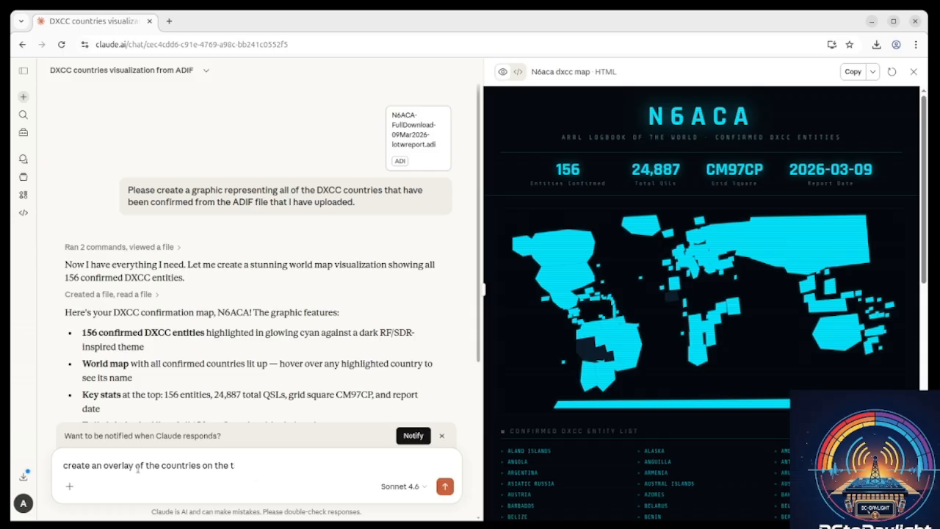
key("BackSpace")
type("\"to do\" list to complete")
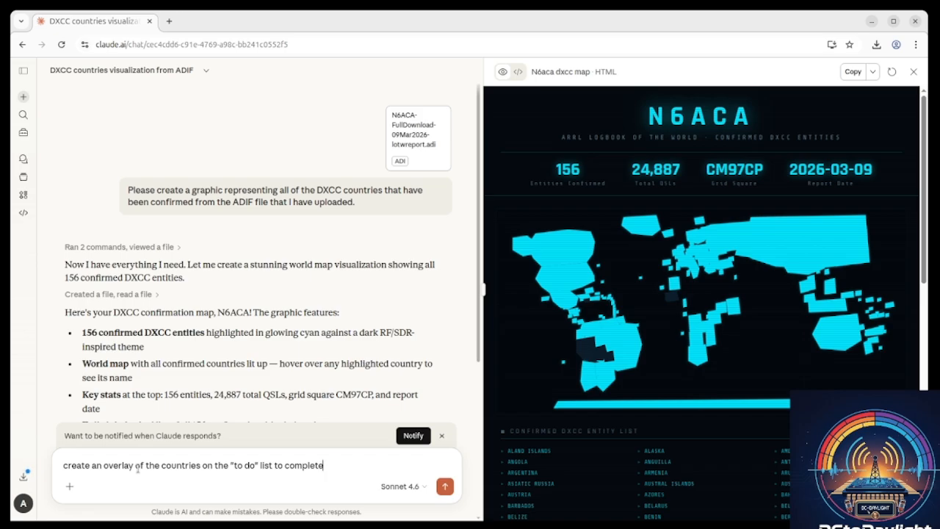
type(" all the current valid countries")
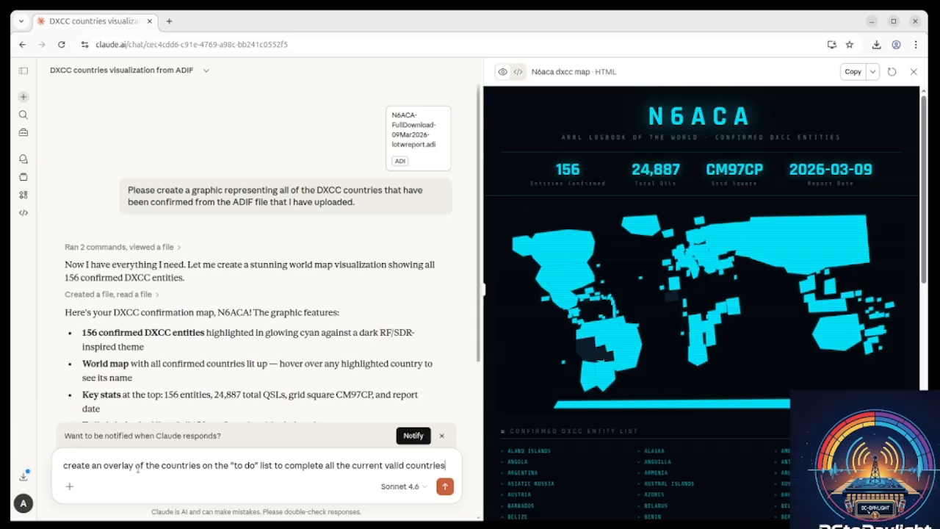
key("Return")
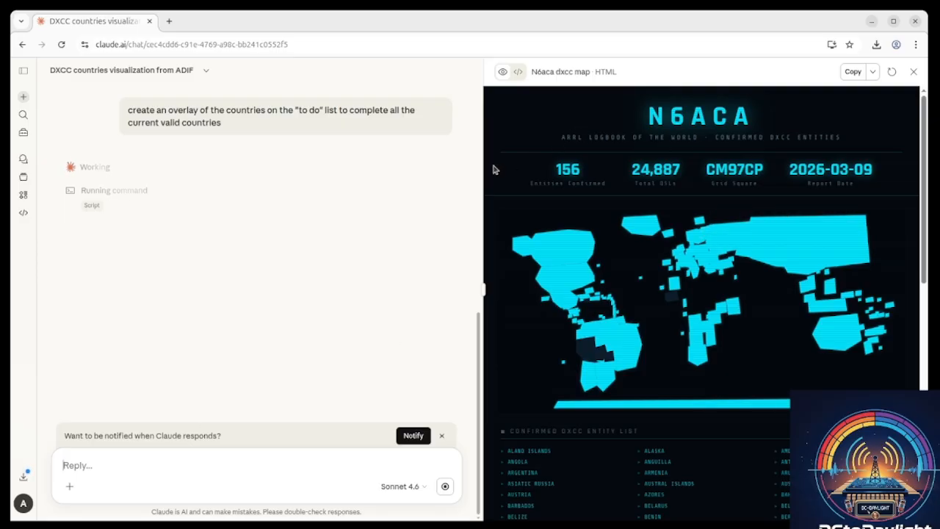
Widen the map preview and examine the world map and the confirmed DXCC entity list below it
left_click_drag(481, 167, 287, 175)
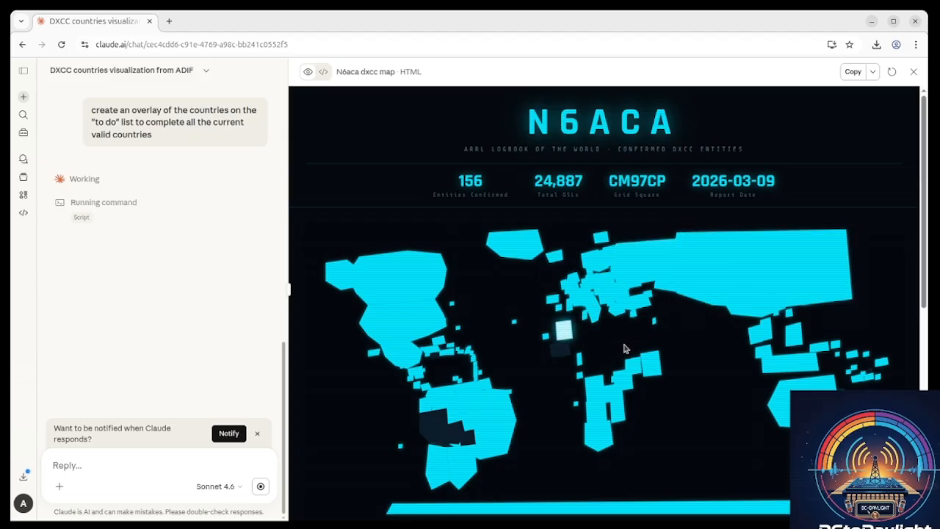
scroll(627, 351, "down", 3)
scroll(627, 351, "down", 3)
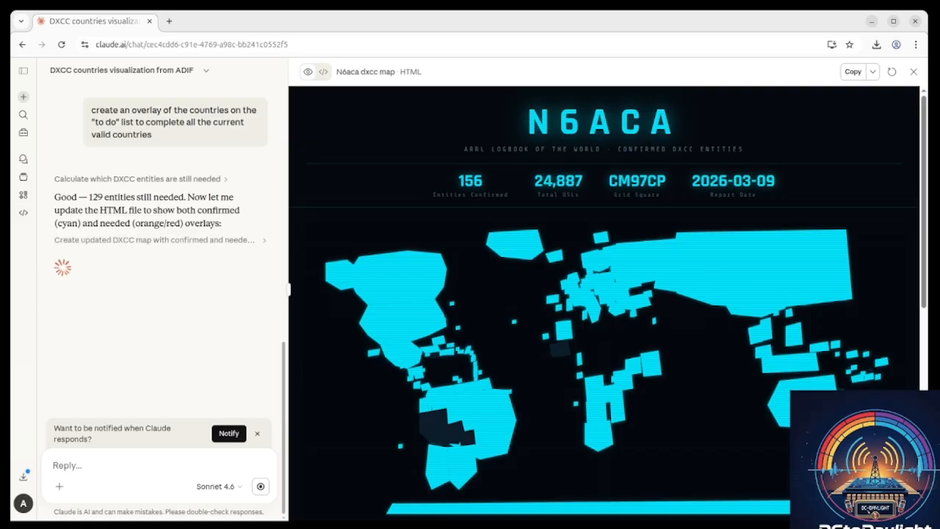
scroll(644, 286, "down", 1)
scroll(643, 284, "down", 3)
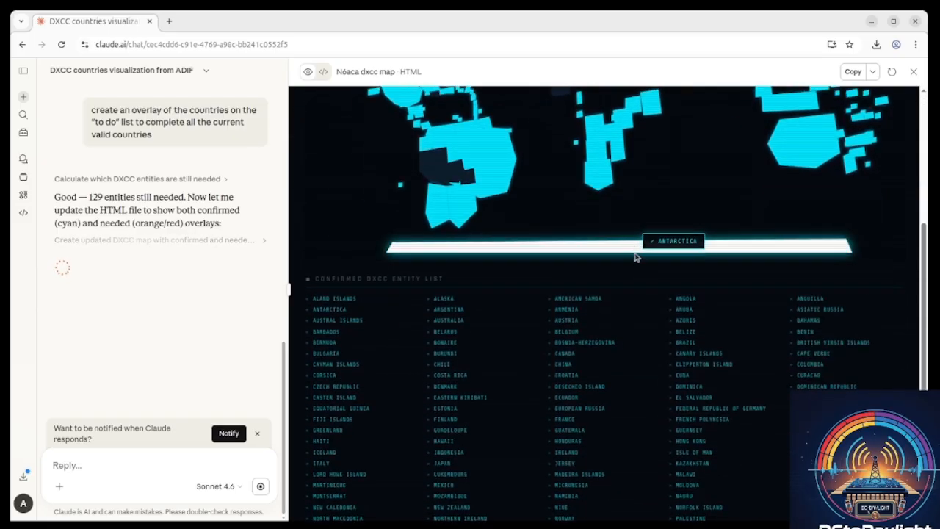
scroll(635, 249, "down", 2)
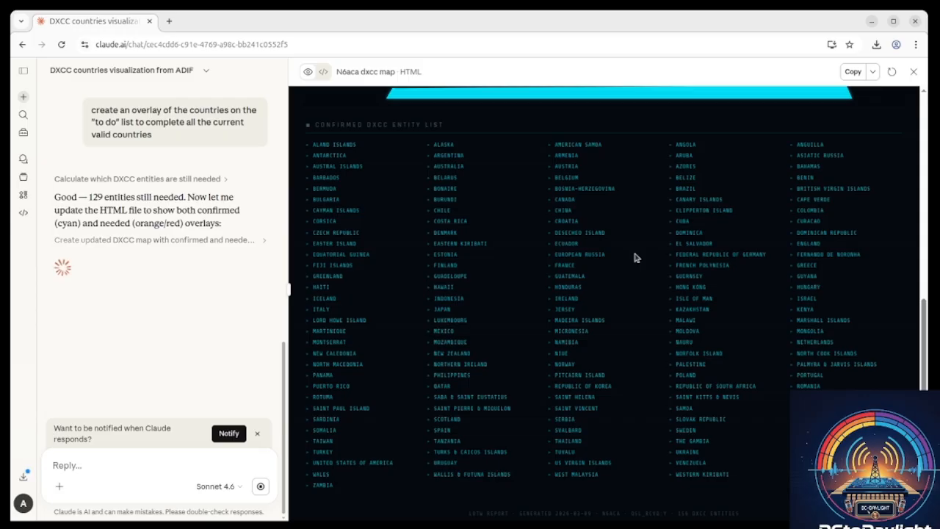
scroll(636, 257, "up", 2)
scroll(636, 257, "up", 4)
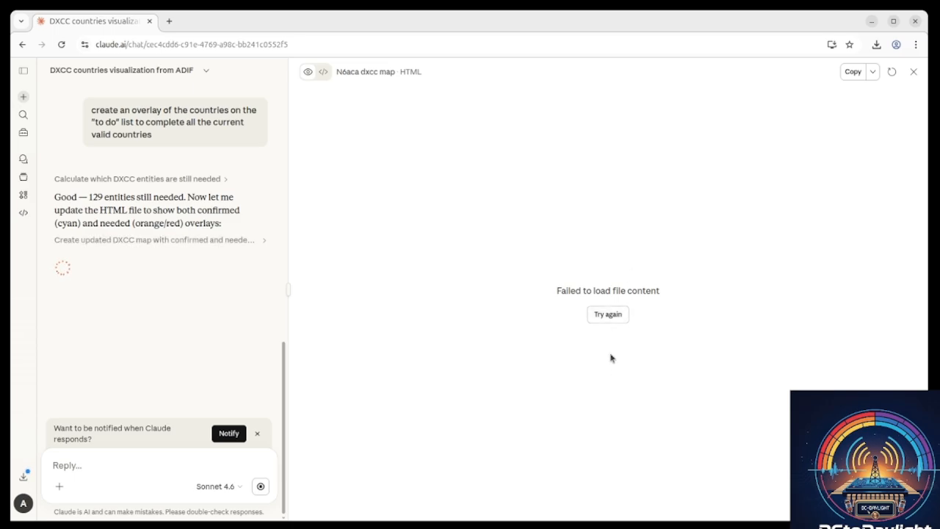
Try to reload the DXCC map file in the preview
left_click(614, 318)
left_click(608, 314)
left_click(608, 316)
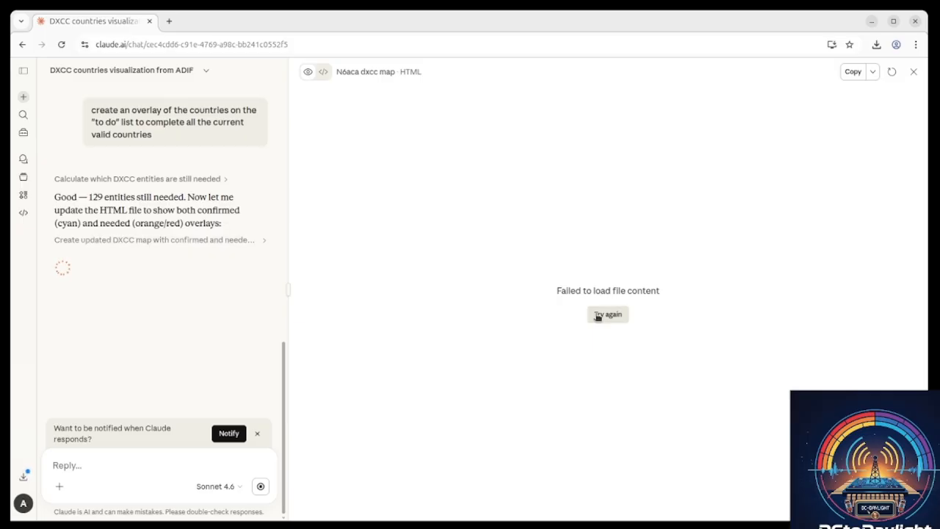
Allow claude.ai to show response notifications, dismiss the notification offer and retry loading the map preview
left_click(235, 437)
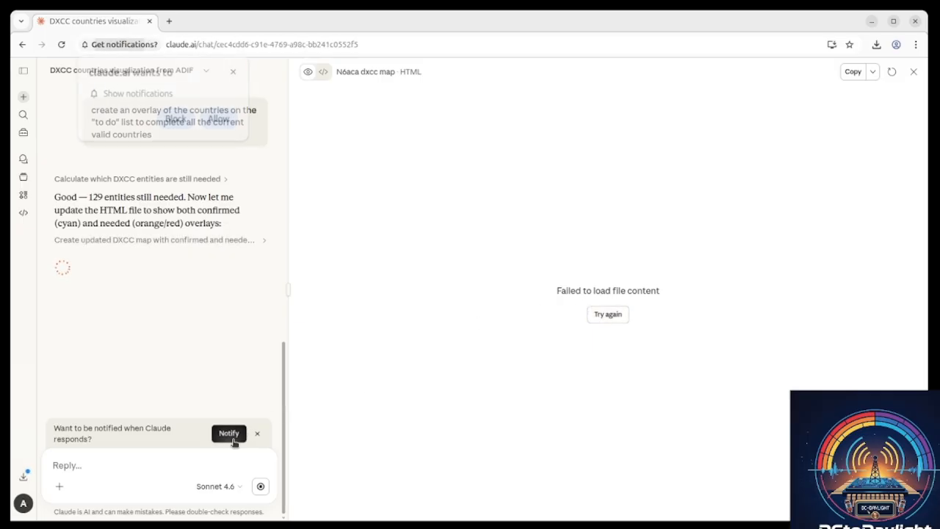
left_click(219, 119)
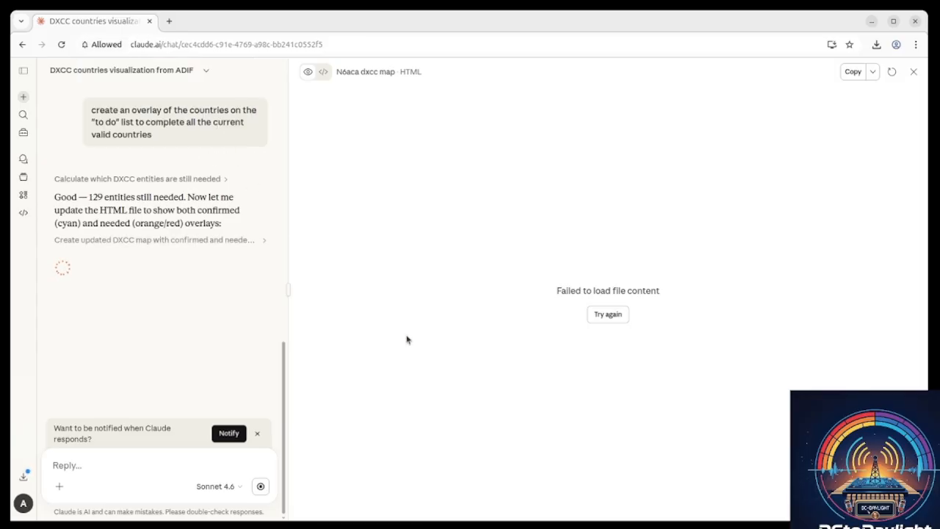
left_click(258, 434)
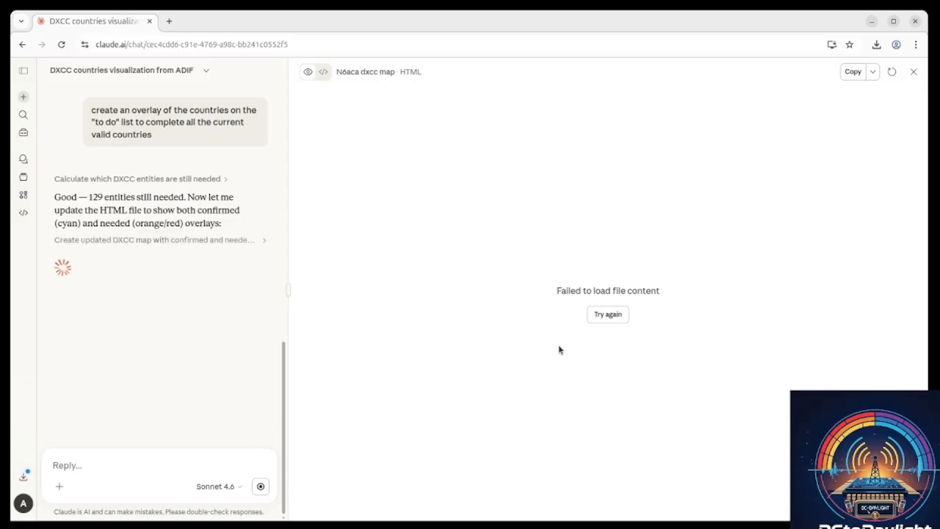
left_click(603, 317)
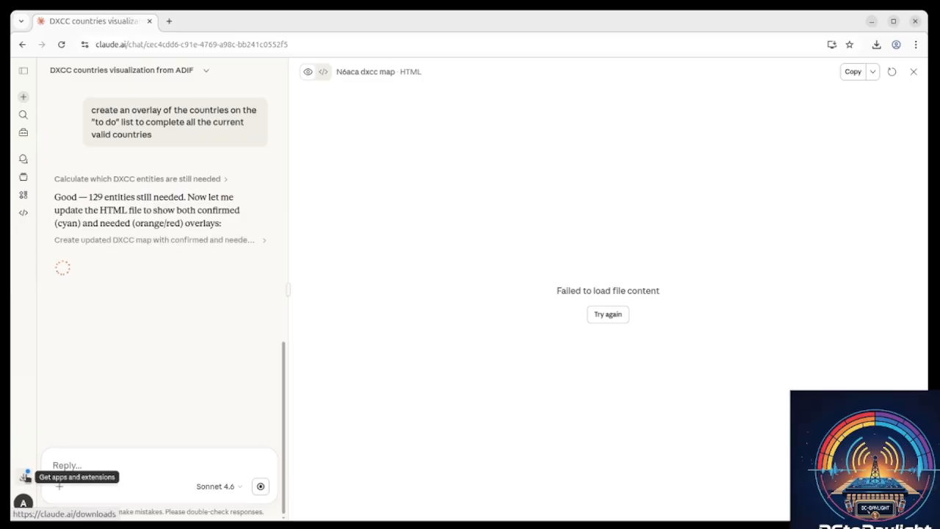
Draft the reply "how long will it take to process this new request?" with a trailing line break, and widen the conversation pane
left_click(86, 468)
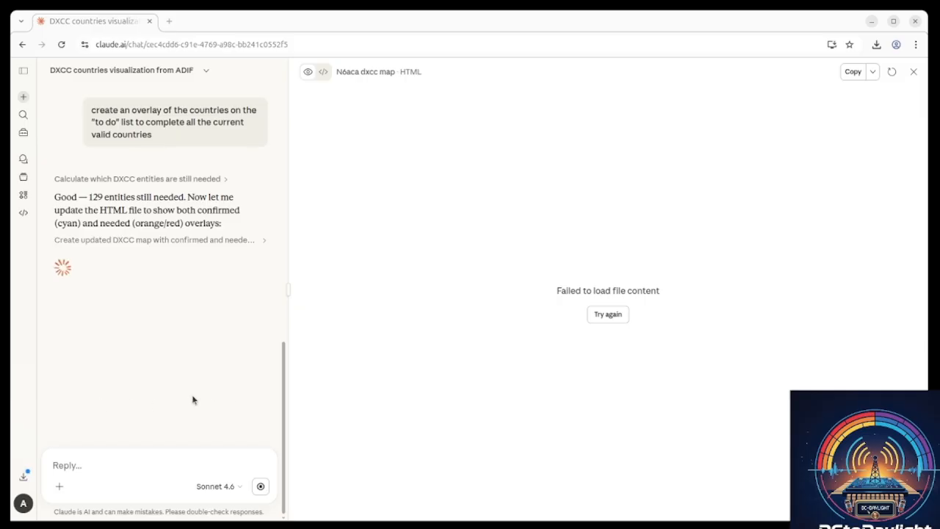
left_click(96, 461)
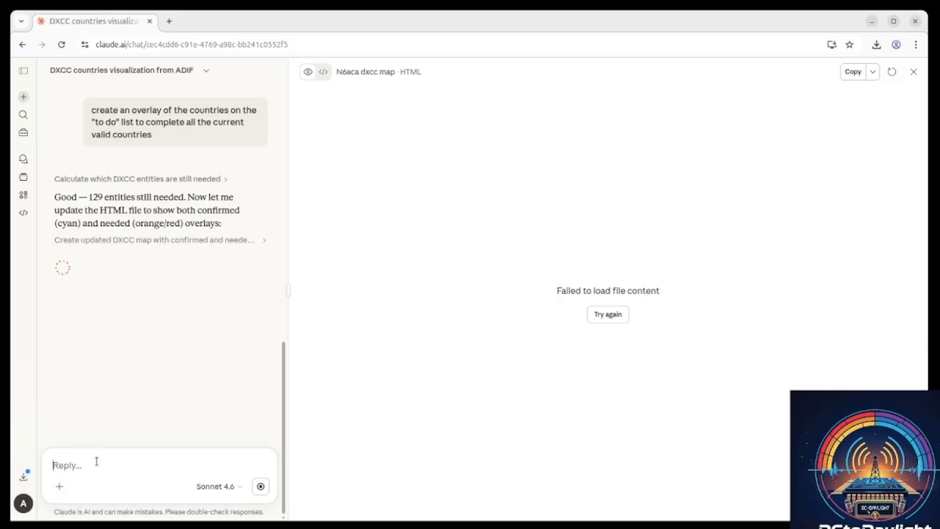
type("how long will it take")
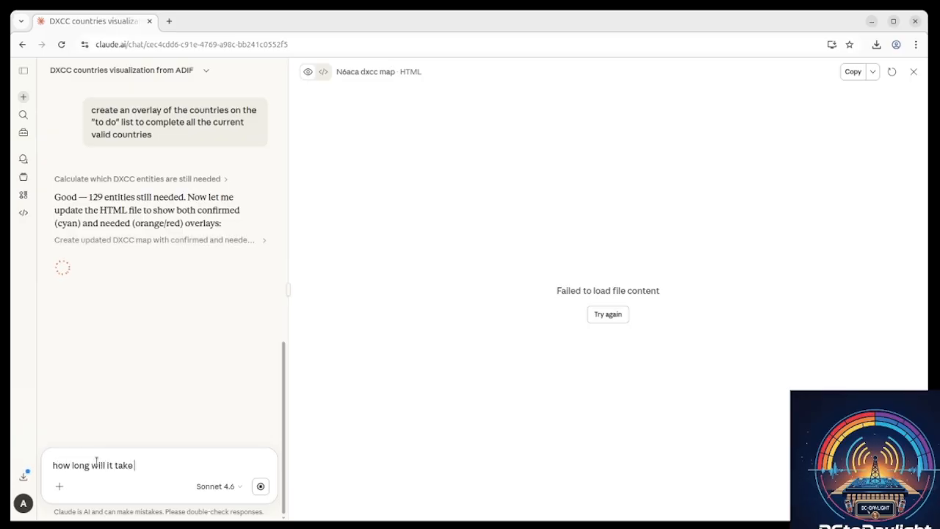
type(" to processs")
key("BackSpace")
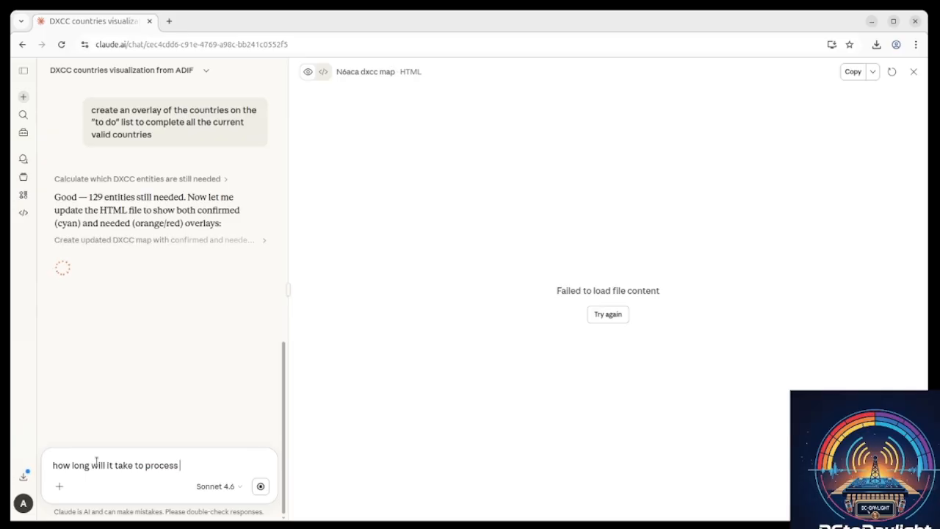
type("this new re")
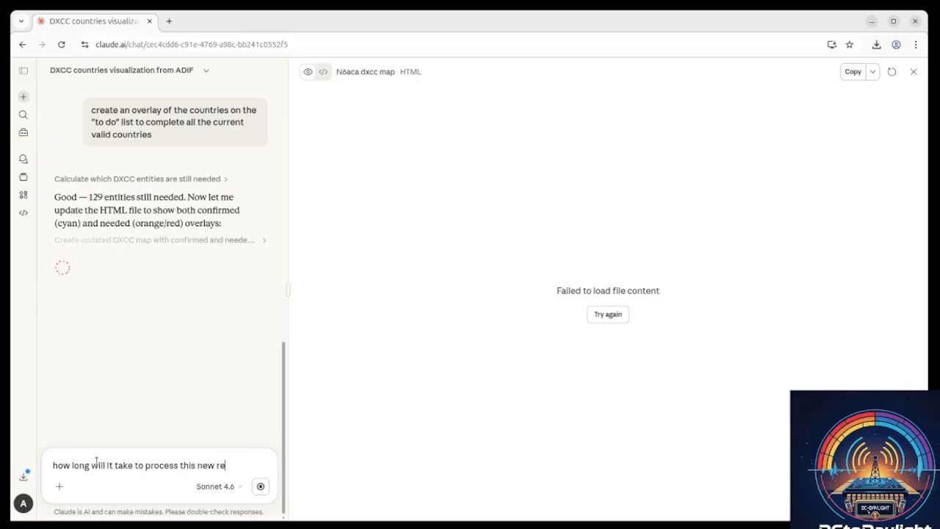
type("quest?")
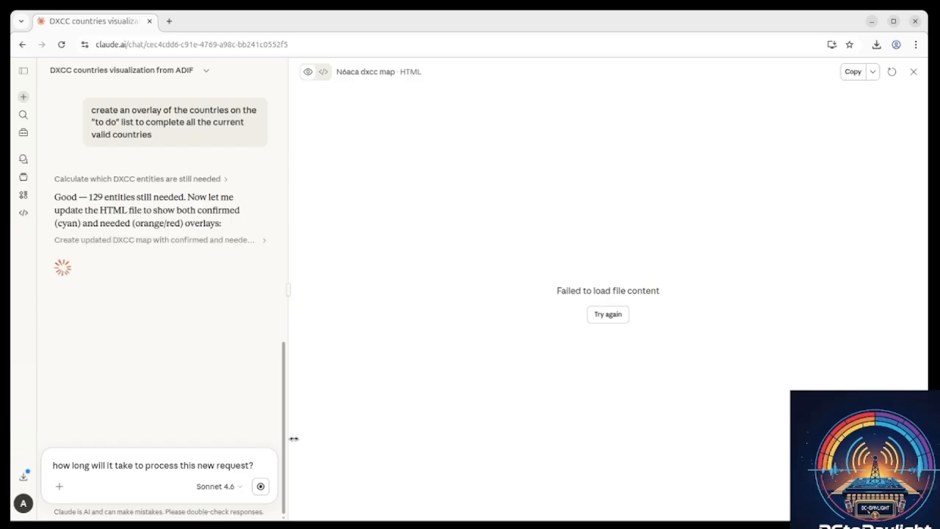
left_click_drag(288, 291, 452, 291)
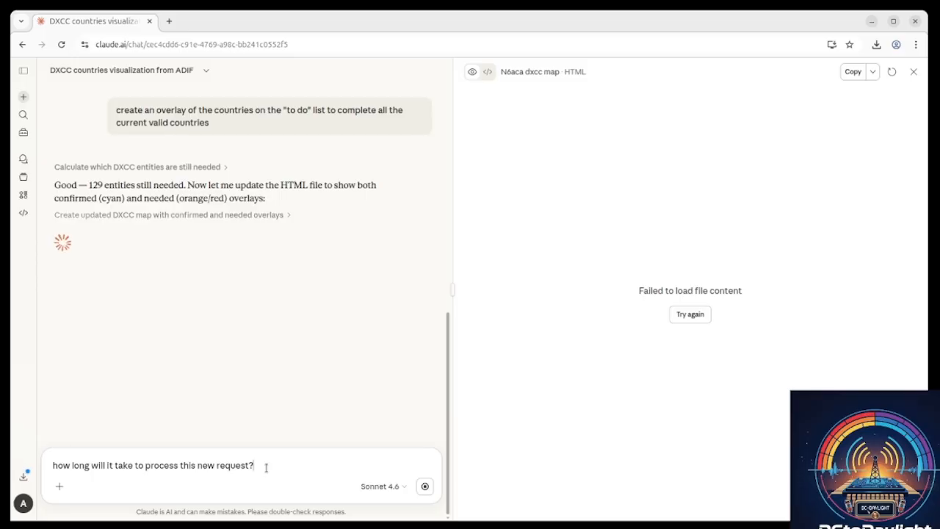
key("shift+Return")
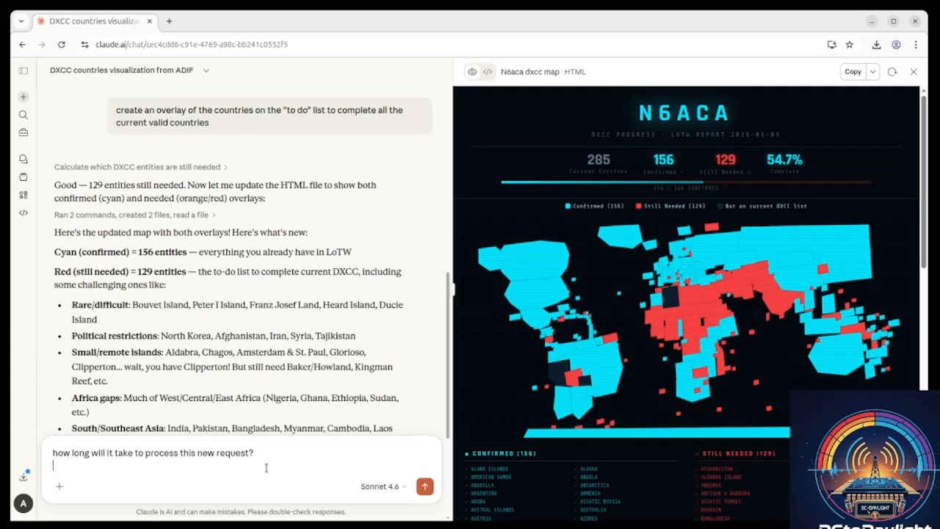
Replace the drafted reply with "yay! this looks good" and send it
left_click_drag(254, 453, 52, 453)
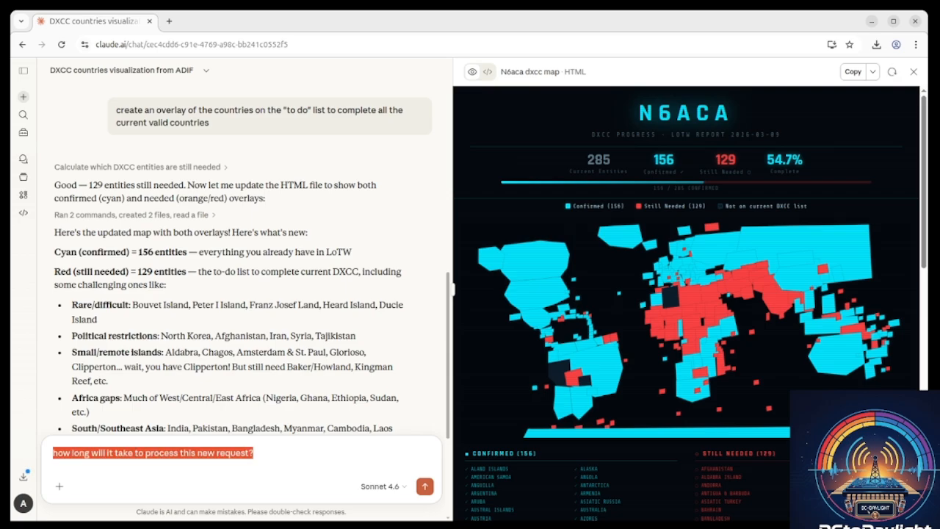
type("yay!")
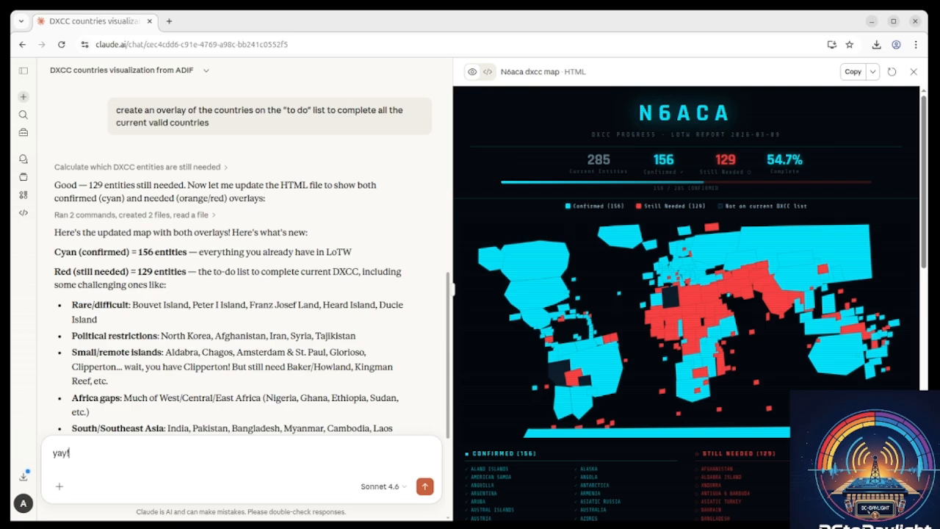
type(" this looks good")
key("Return")
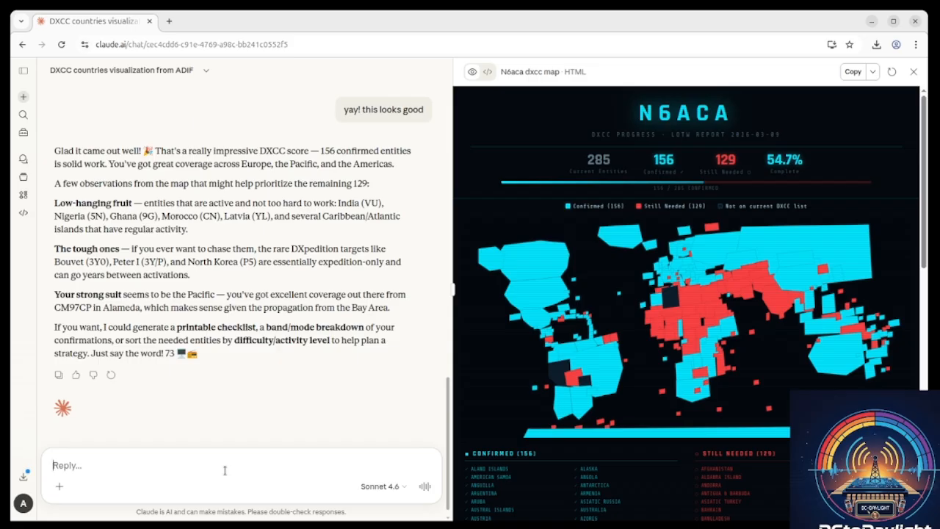
Send the reply "yes, please create a printable checklist, then a band/mode breakdown"
type("yes, please ")
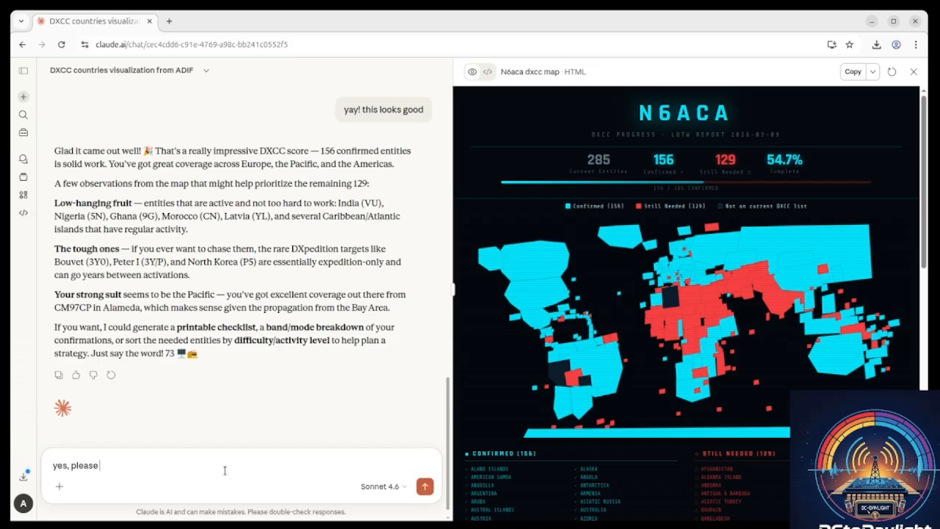
type("create a printable checkl")
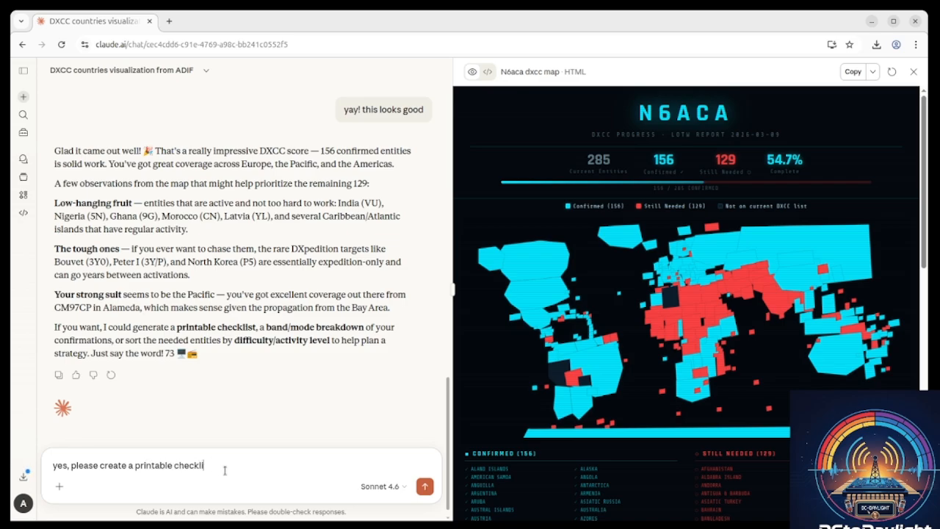
type("ist, then a band/mode breakdown")
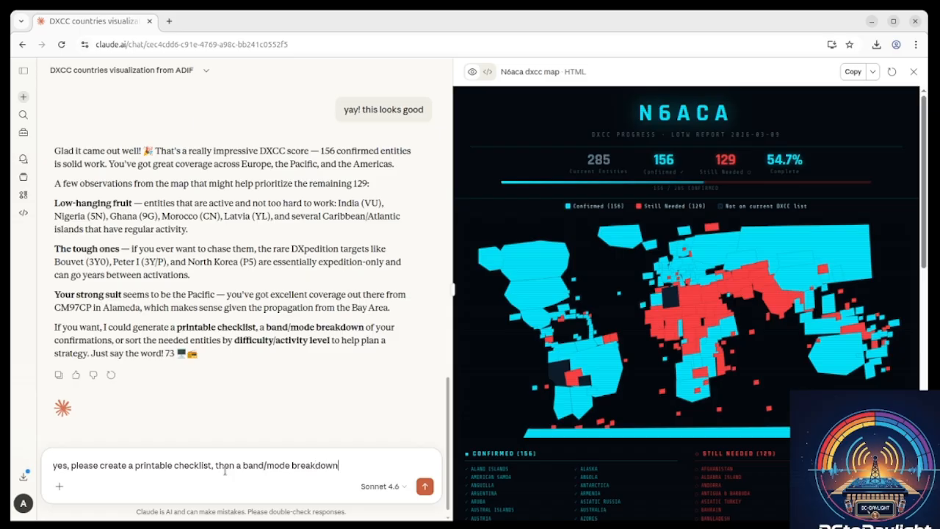
key("Return")
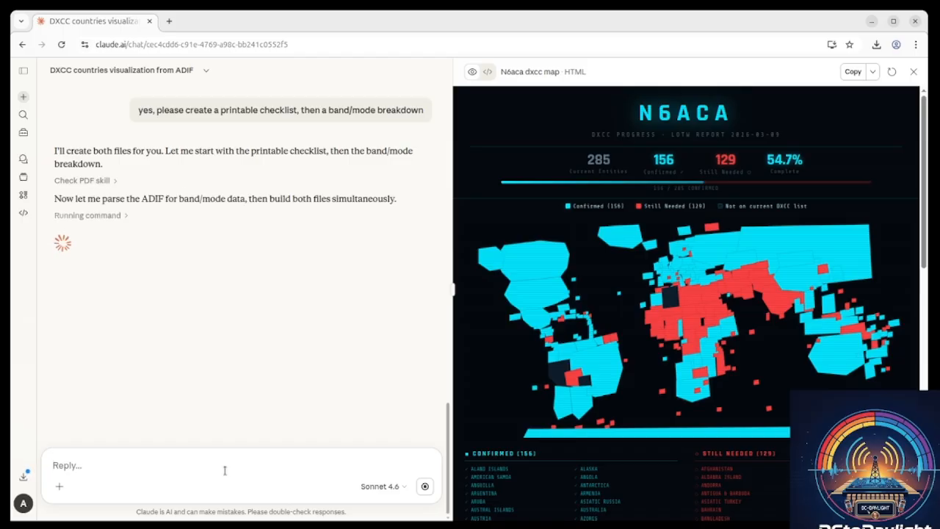
Examine the HTML source code of the DXCC map up to its beginning, and return to the rendered map
left_click(853, 74)
left_click(487, 72)
scroll(591, 248, "up", 20)
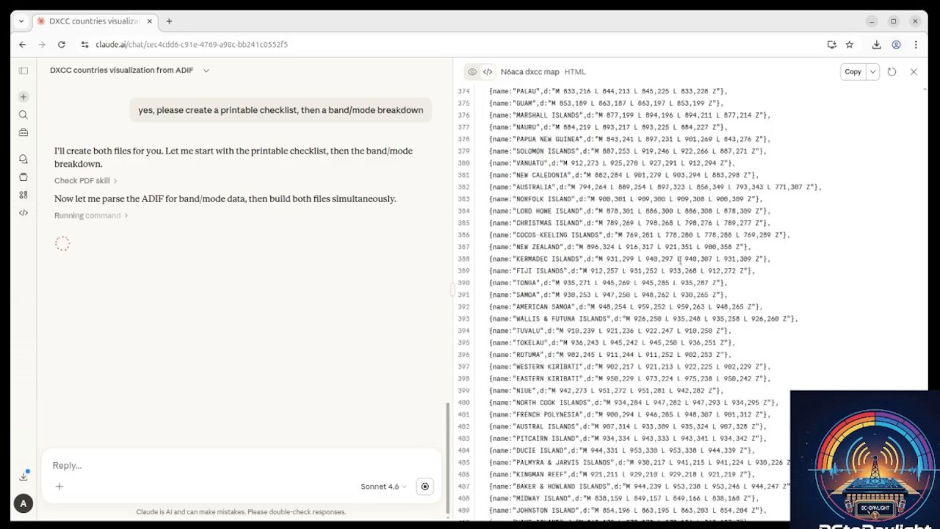
scroll(678, 253, "up", 20)
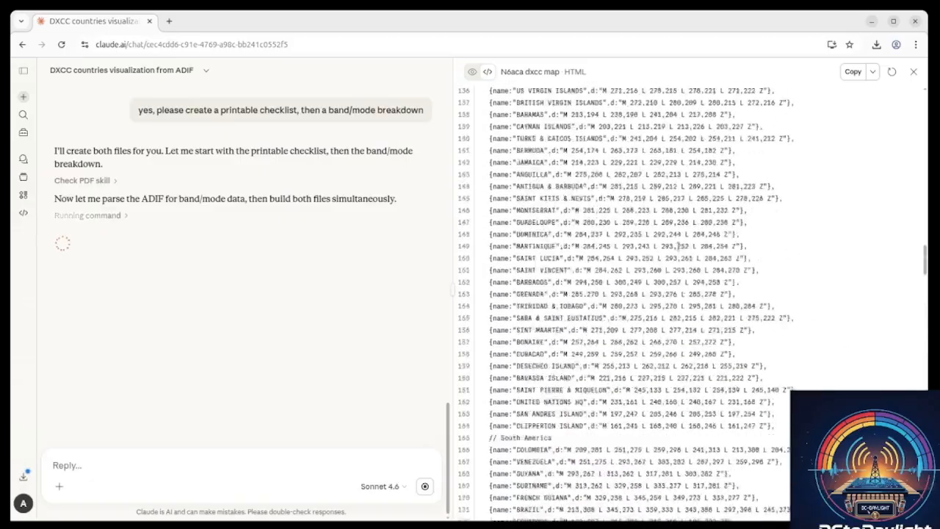
scroll(678, 239, "up", 5)
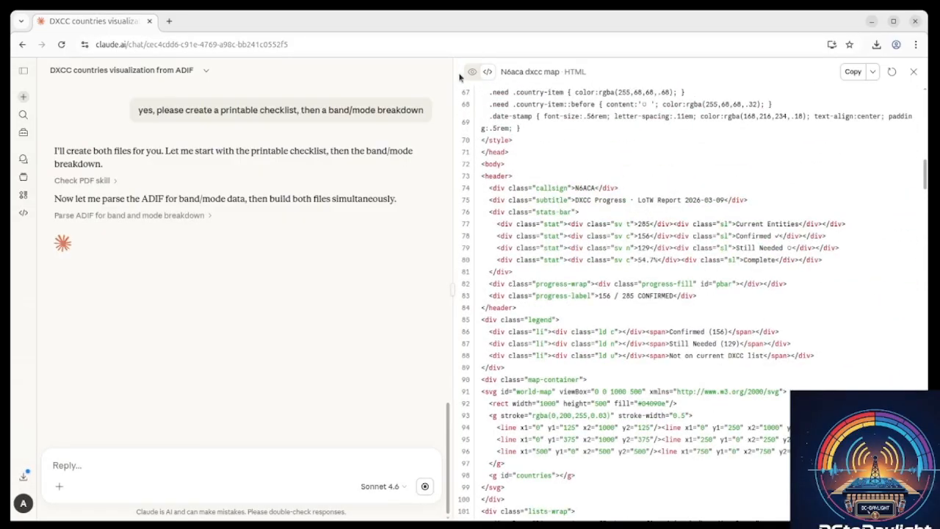
scroll(553, 200, "up", 15)
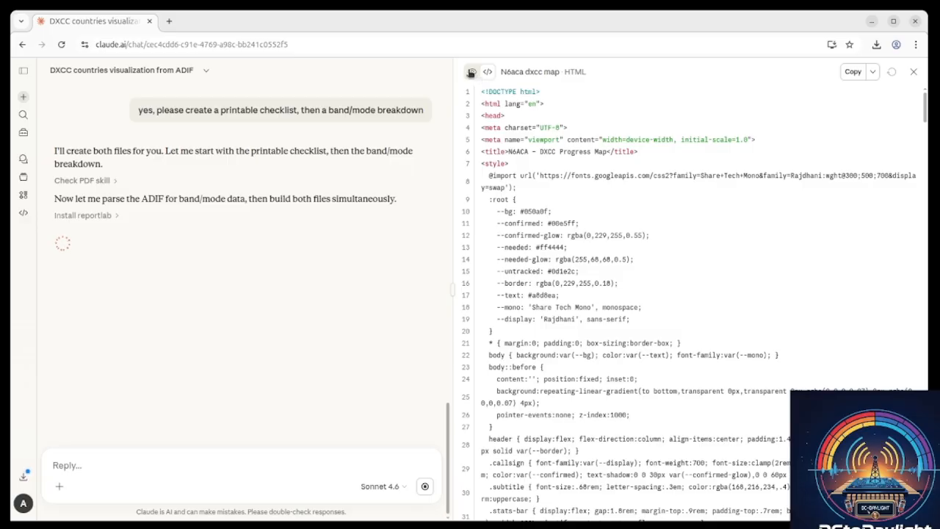
left_click(470, 72)
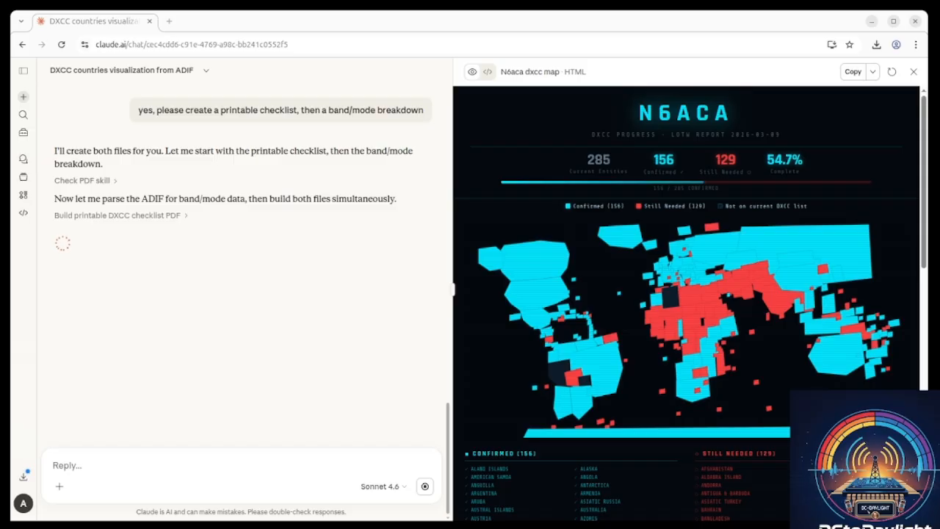
left_click(170, 22)
type("w")
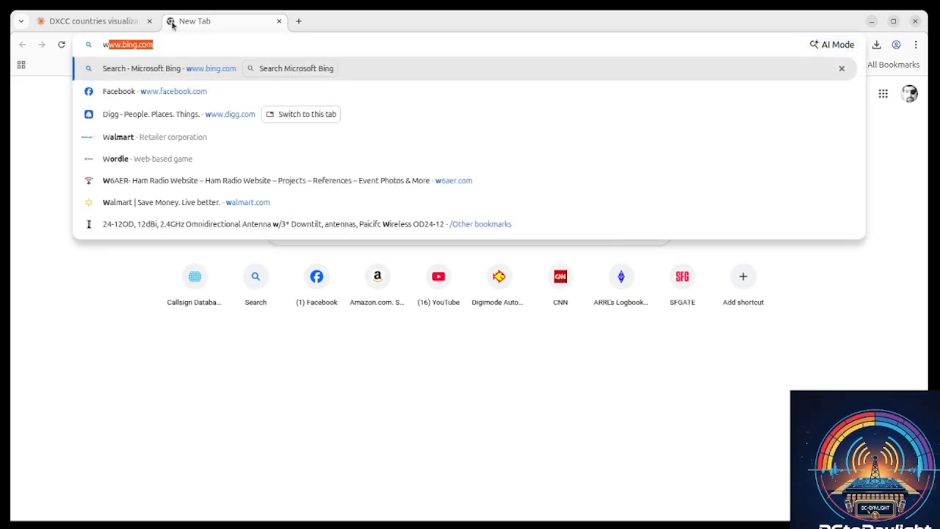
key("BackSpace")
key("BackSpace")
type("www.arrl")
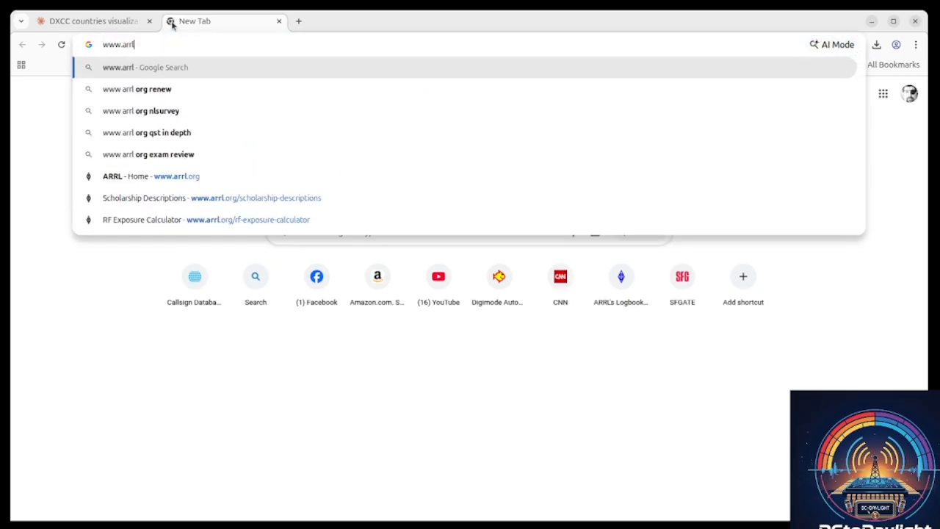
type(".")
type("org/dxcc")
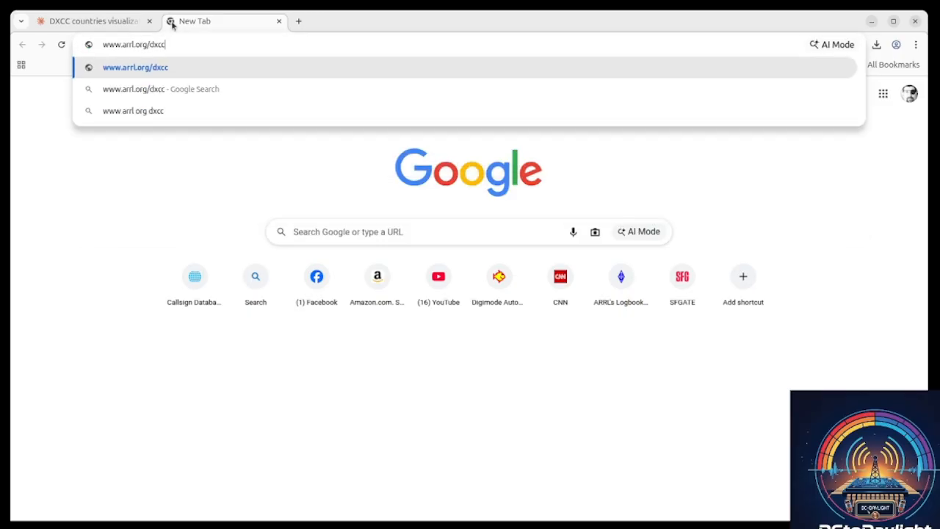
key("Return")
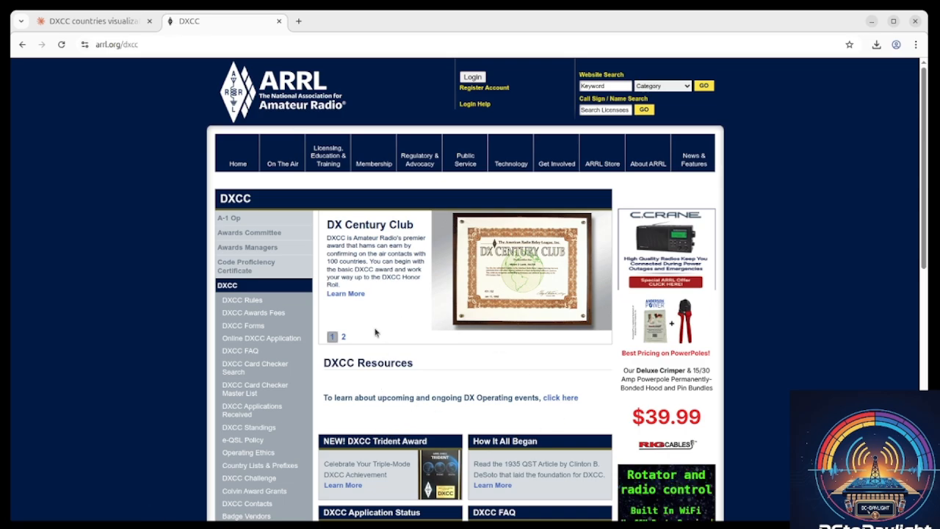
Open the DXCC Rules page and view Section III. Accreditation Criteria, collapsing the section again
left_click(257, 303)
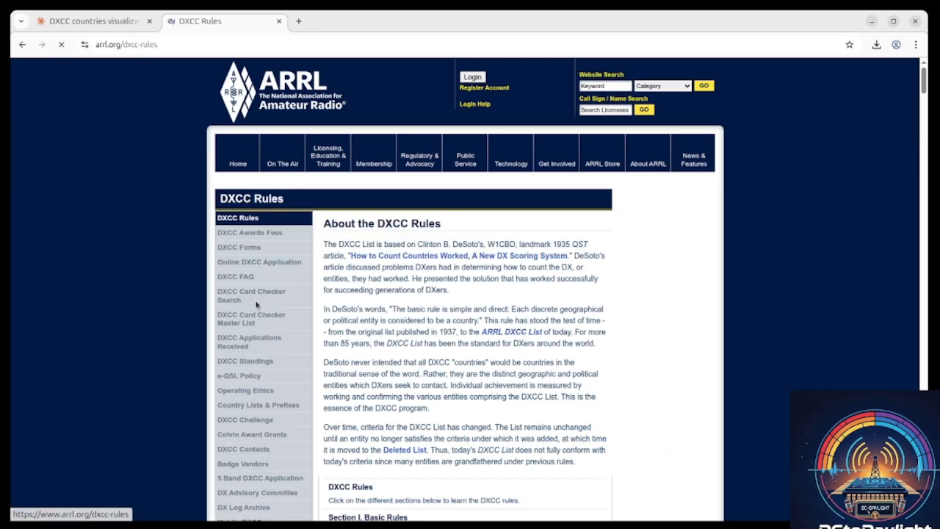
scroll(465, 406, "down", 3)
scroll(465, 406, "down", 2)
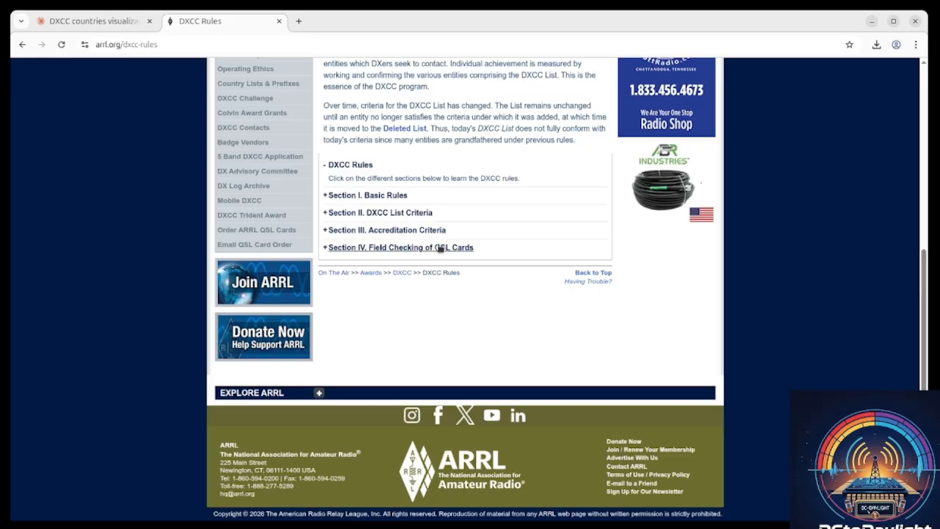
left_click(328, 230)
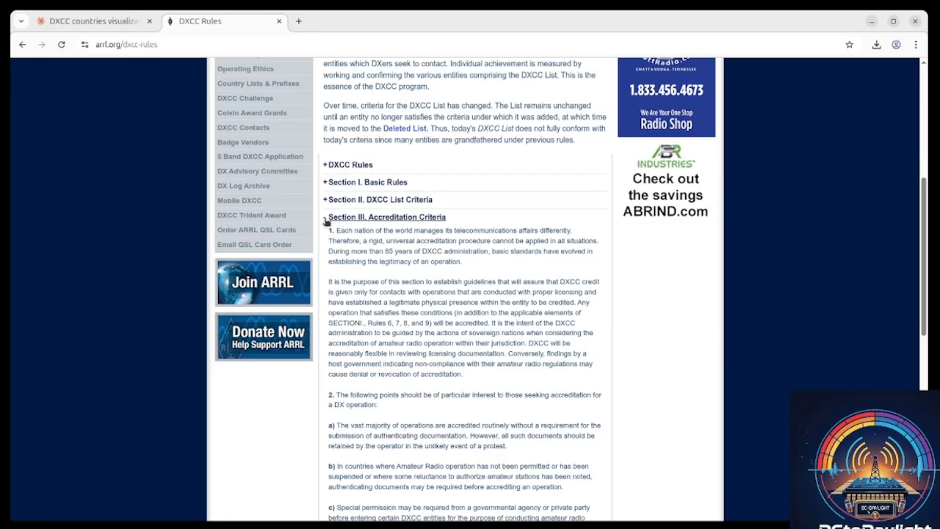
left_click(328, 219)
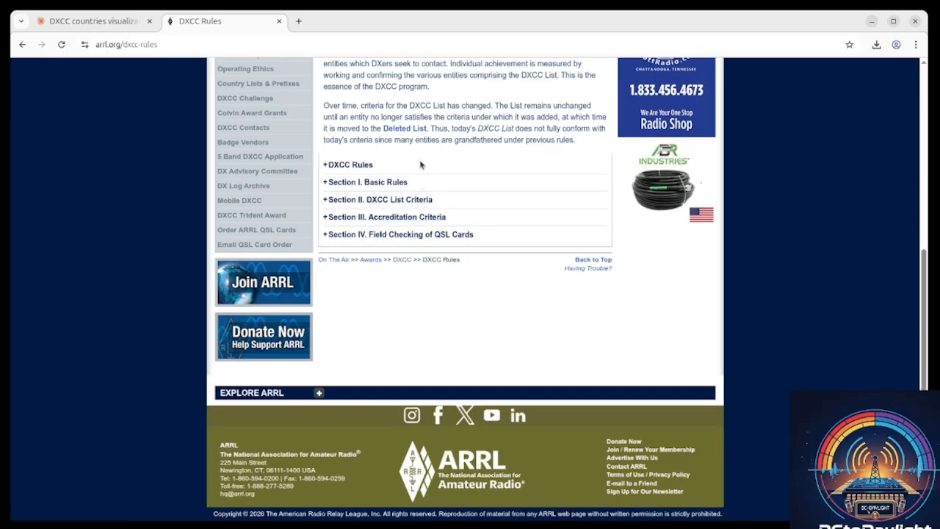
scroll(434, 173, "up", 2)
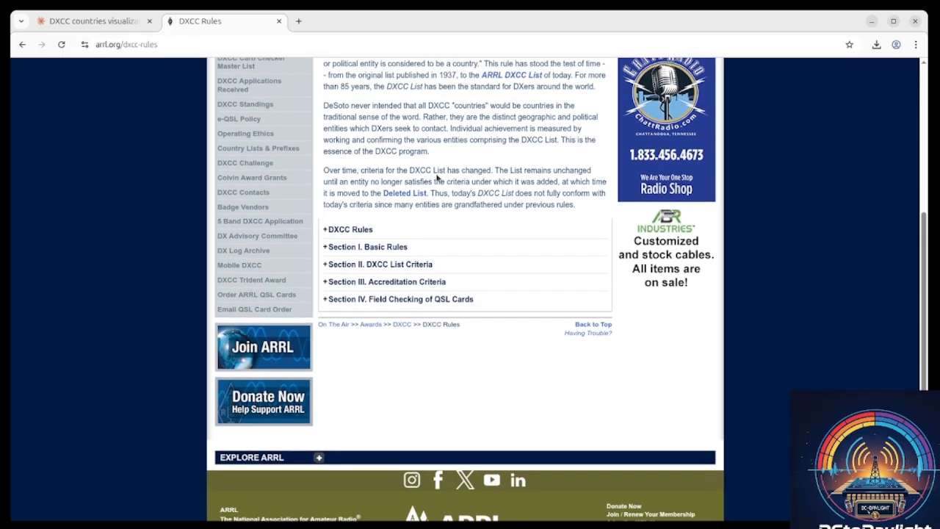
Follow the ARRL DXCC List link in the rules text and open the text version of the DXCC entities list
left_click(519, 76)
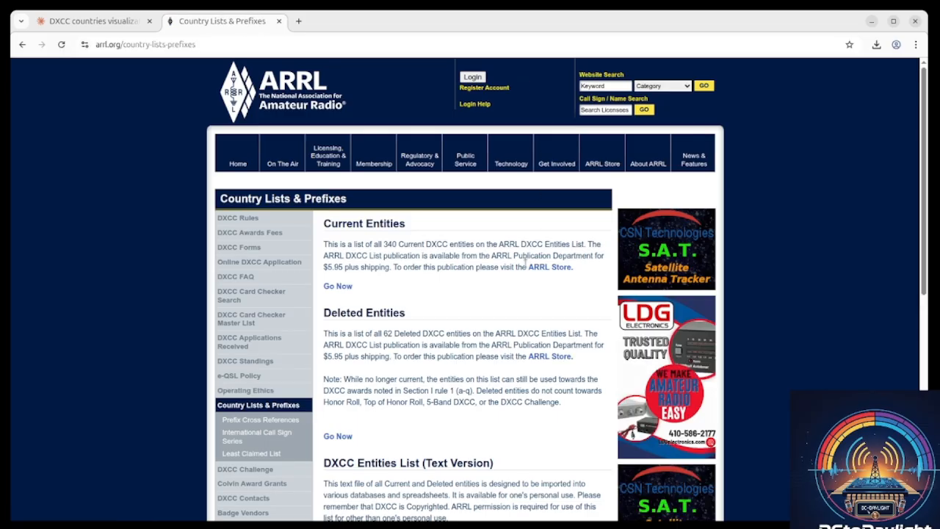
scroll(507, 412, "down", 5)
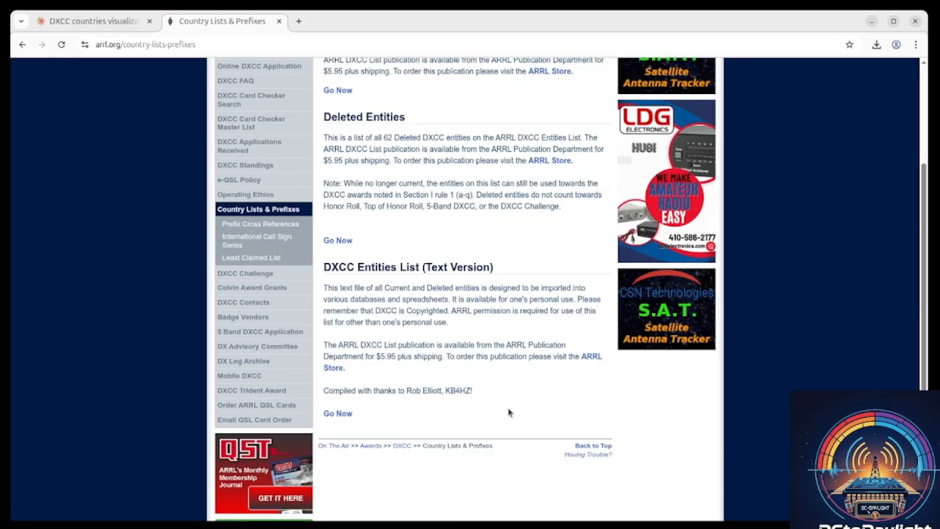
left_click(339, 414)
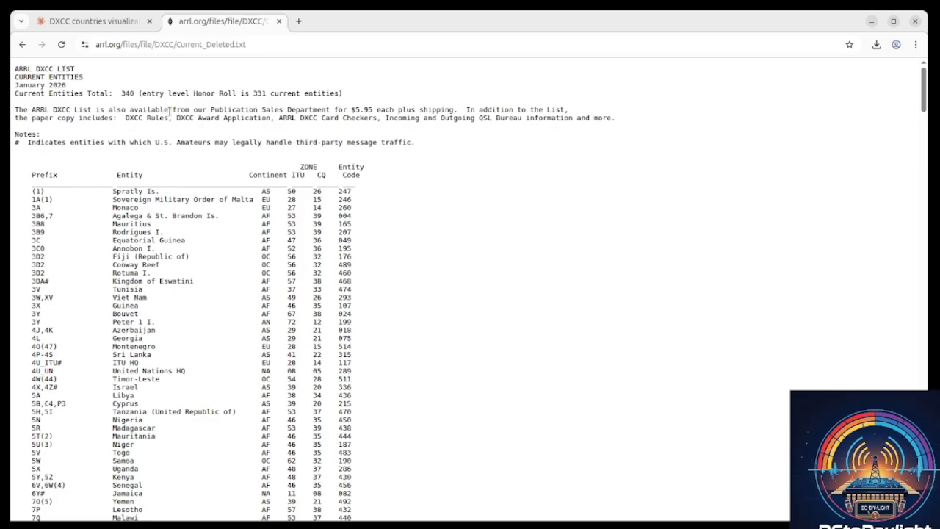
Check the progress of the Claude chat, and copy the web address of the ARRL Current_Deleted.txt list
left_click(112, 22)
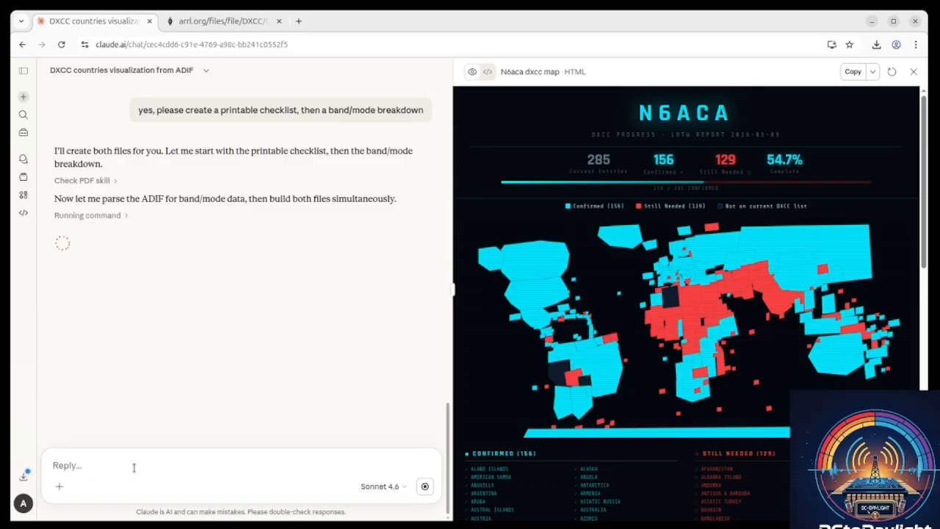
left_click(213, 22)
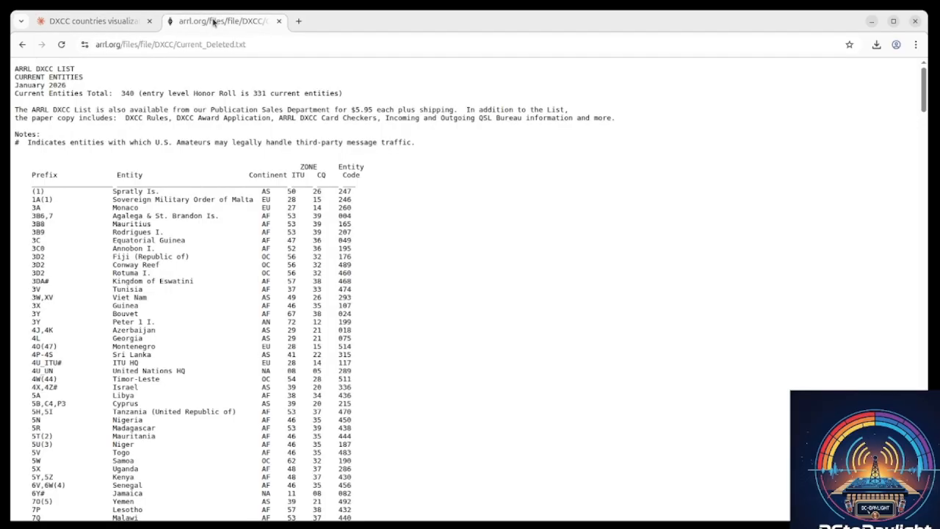
left_click(232, 45)
key("ctrl+c")
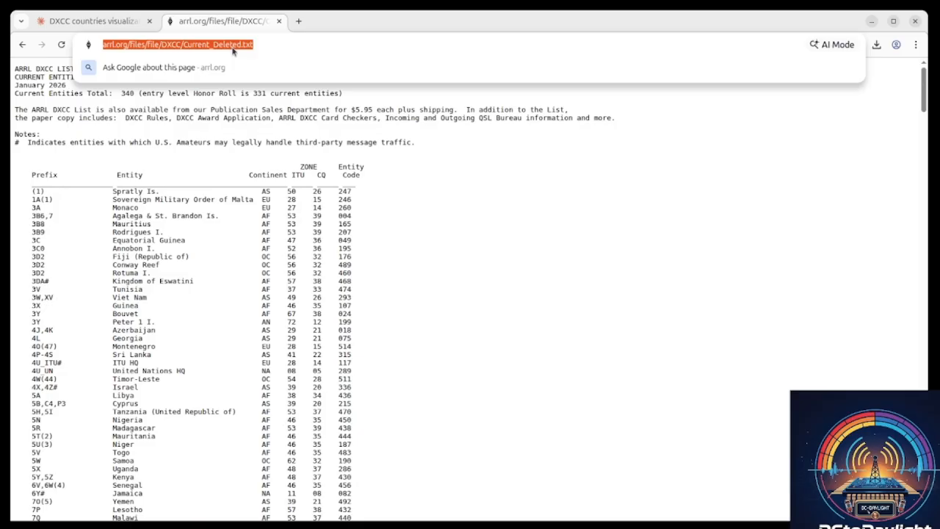
left_click(452, 294)
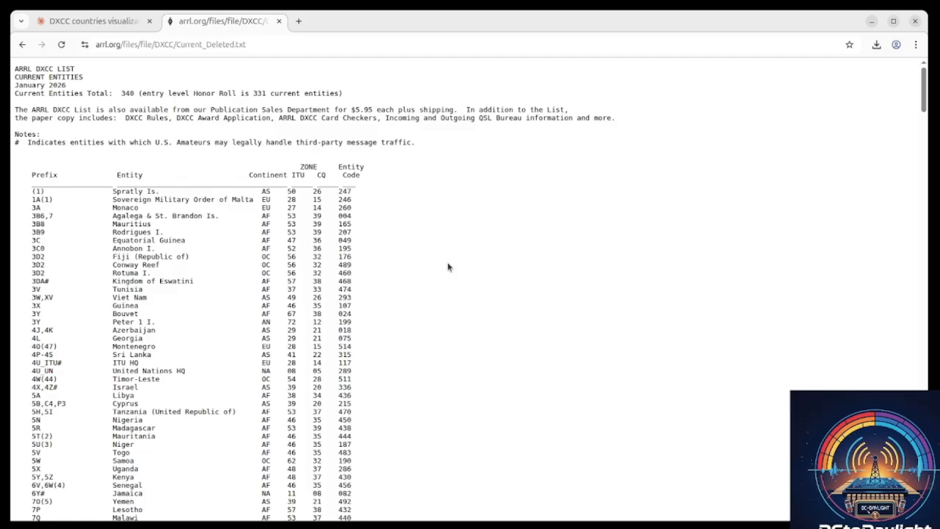
In the Claude chat, begin the message "The ARRL says that there are currently 331 countries available for honor roll"
left_click(96, 23)
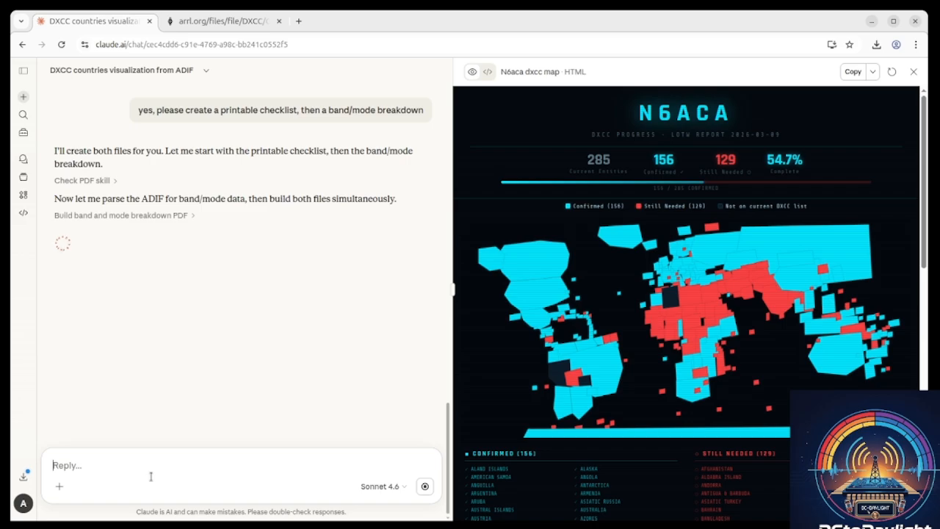
type("The ARRL says that ther")
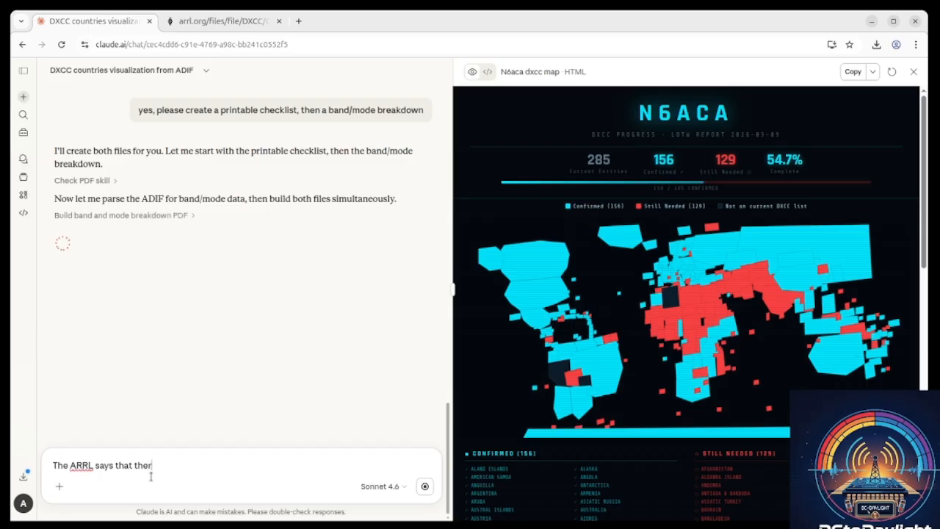
type("e are currently ")
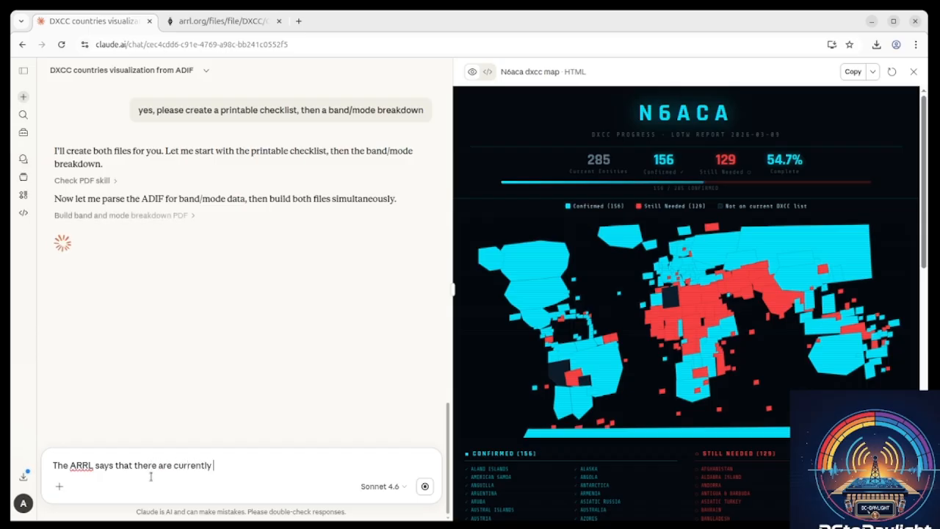
type("331")
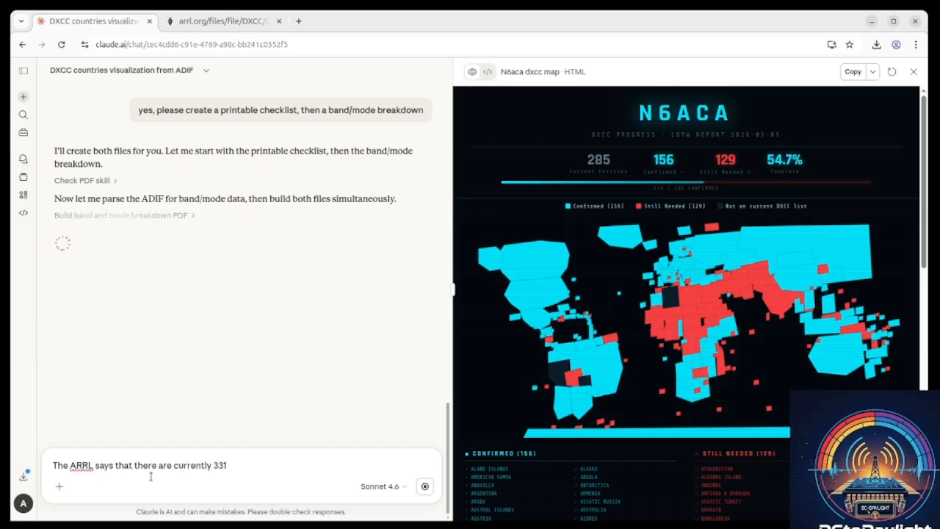
type(" countries avaialb")
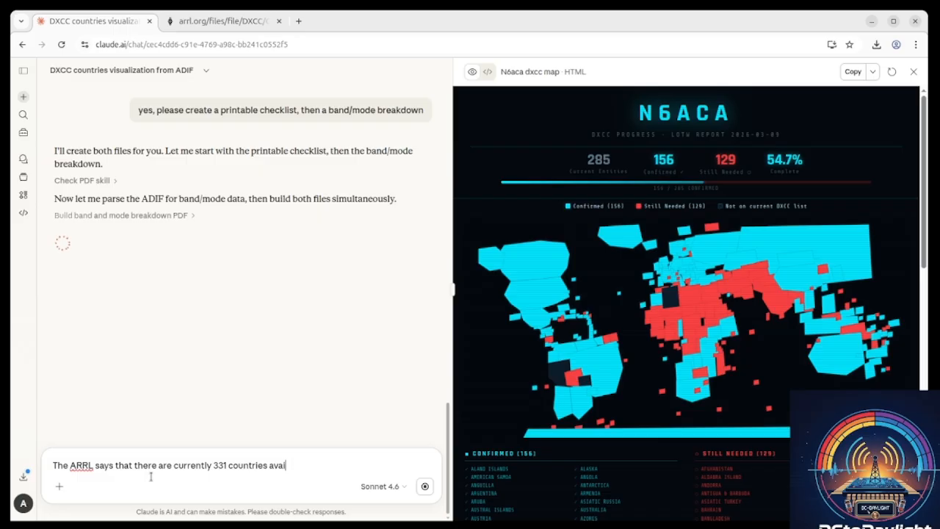
key("BackSpace")
key("BackSpace")
key("BackSpace")
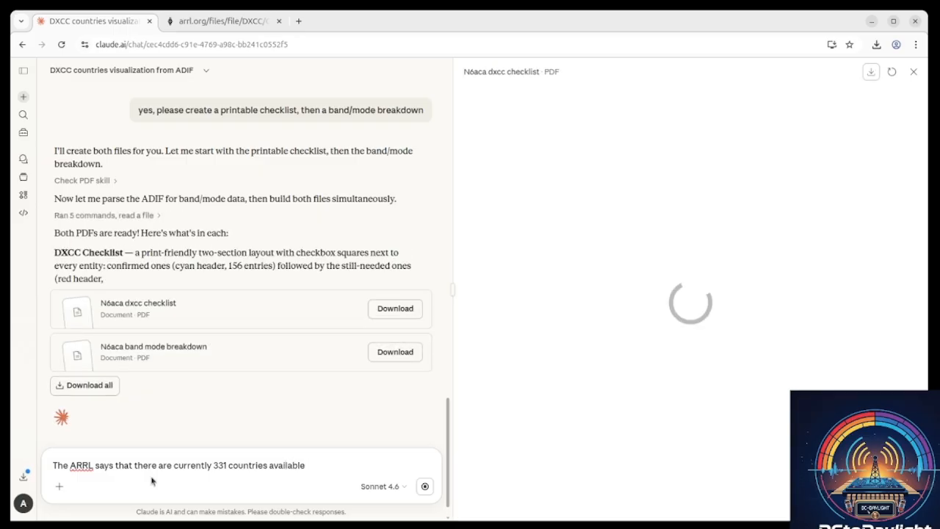
type("for h")
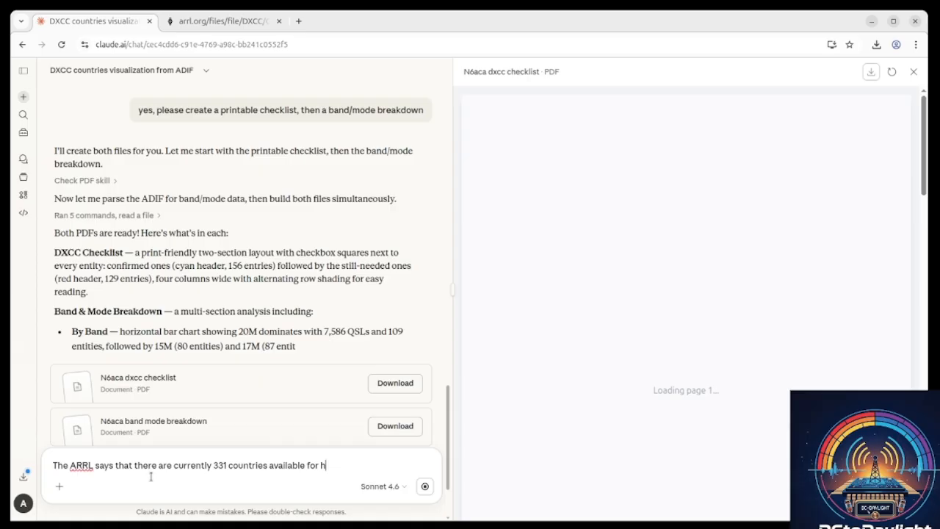
type("onor roll")
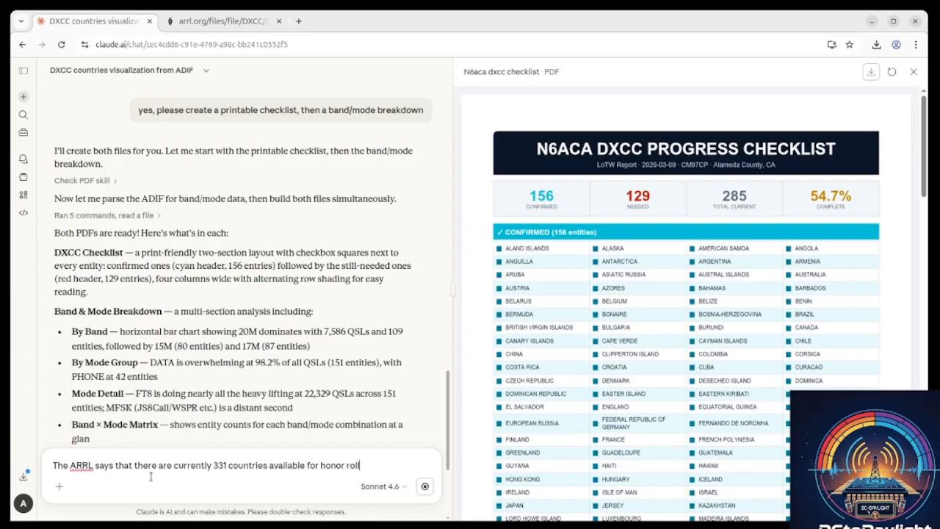
Complete the message asking to adjust using the ARRL master list in text, add the copied Current_Deleted.txt link on a new line, and send it
type(", please")
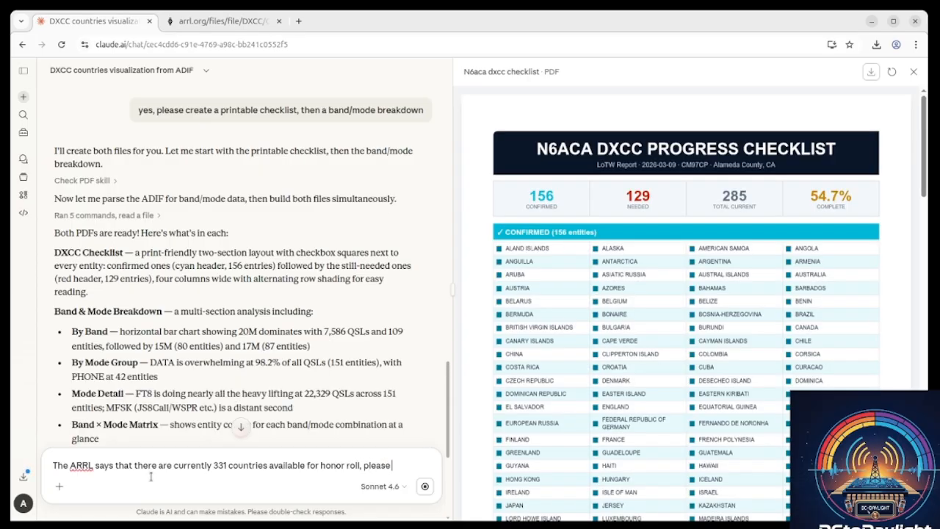
type(" adjust using")
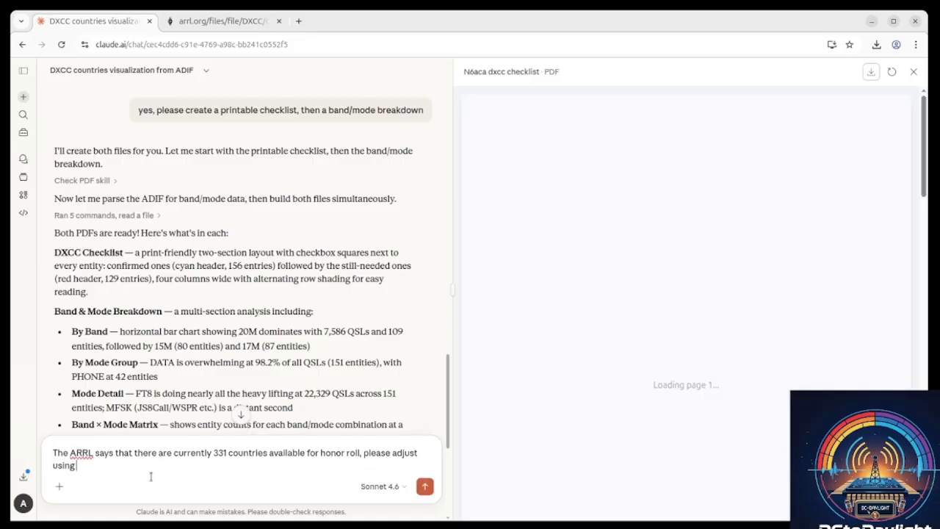
type(" the ARRL")
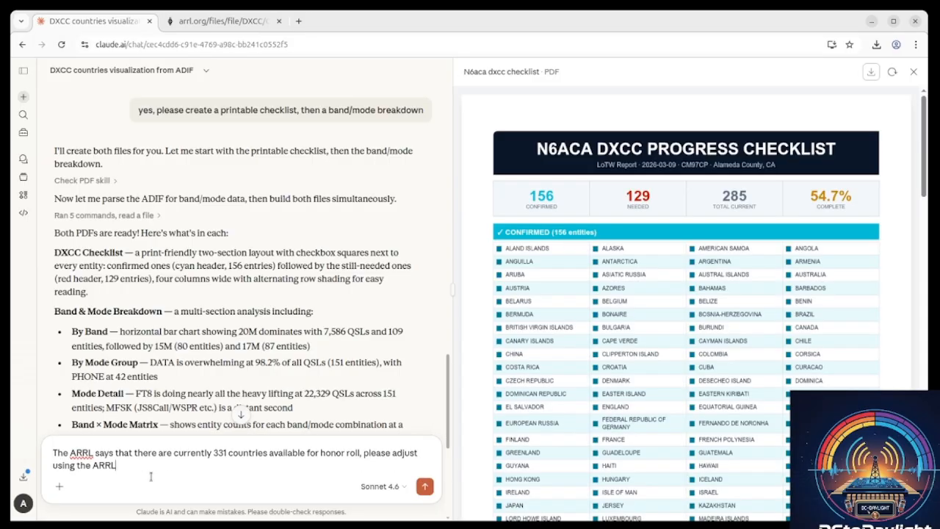
type(" master list in text.  Here is the link")
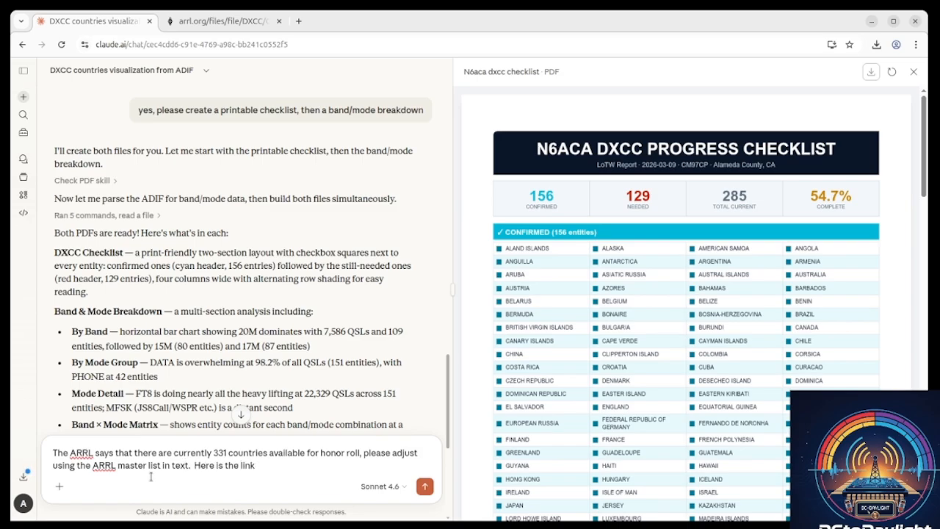
key("BackSpace")
type(":")
key("shift+Return")
key("ctrl+v")
key("Return")
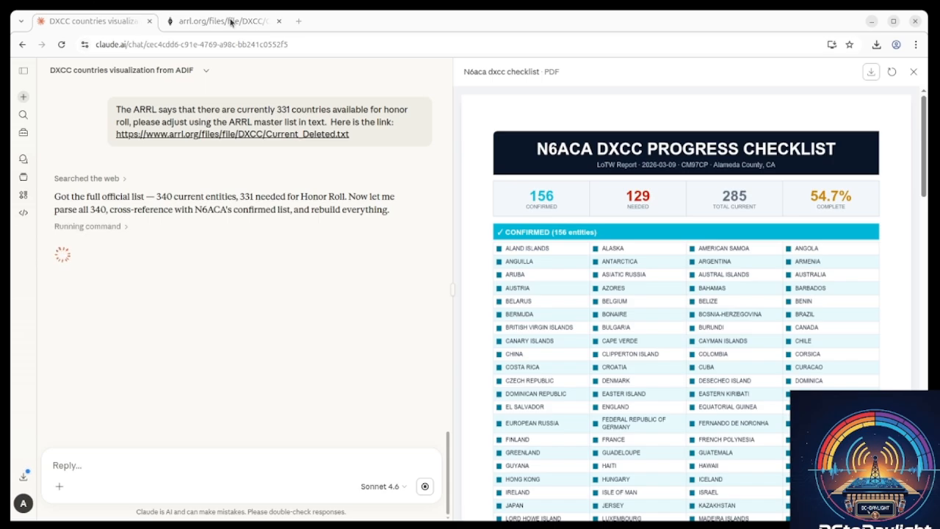
Look through the ARRL current entities list and find the kp5 prefix in it
left_click(230, 22)
scroll(273, 336, "down", 6)
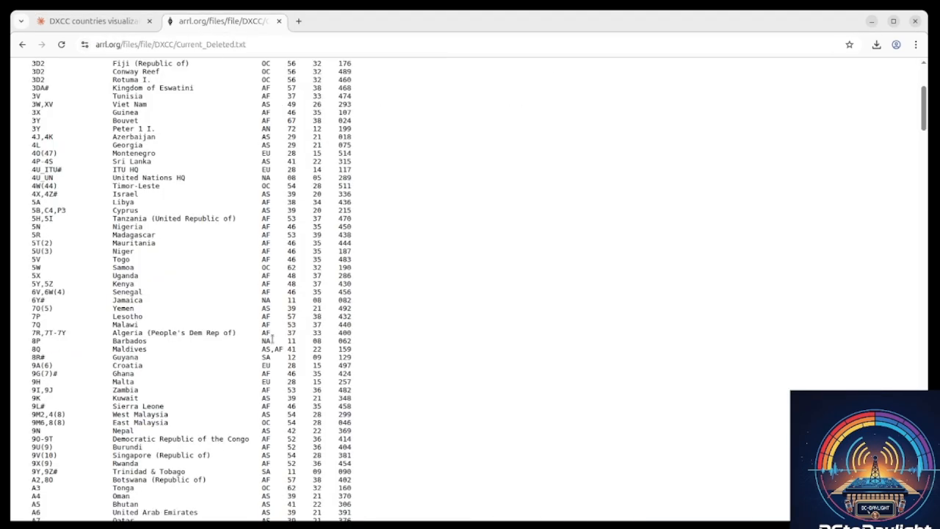
scroll(271, 340, "down", 5)
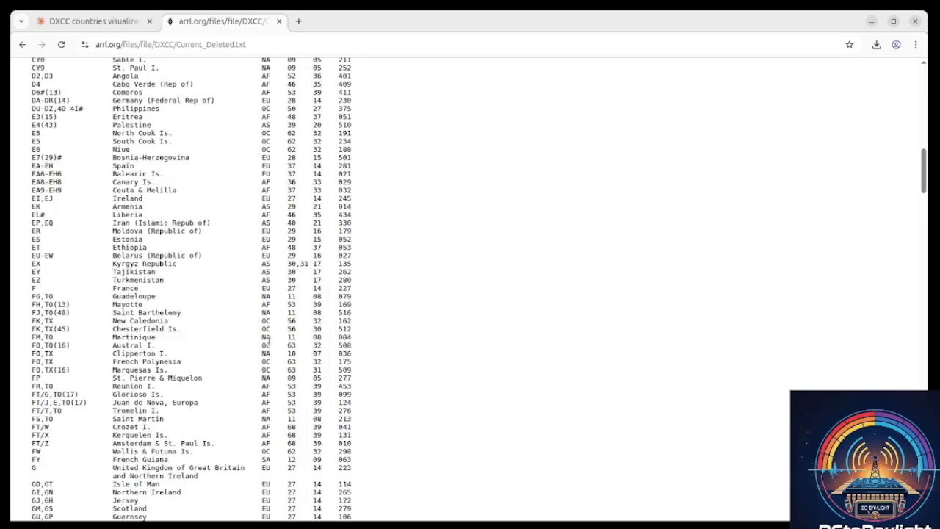
scroll(266, 344, "down", 8)
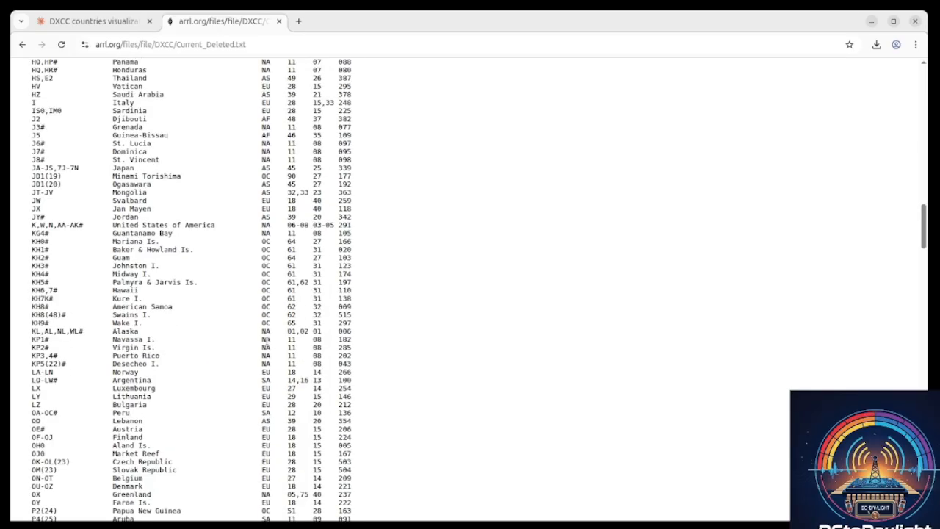
scroll(267, 341, "down", 2)
scroll(263, 342, "down", 5)
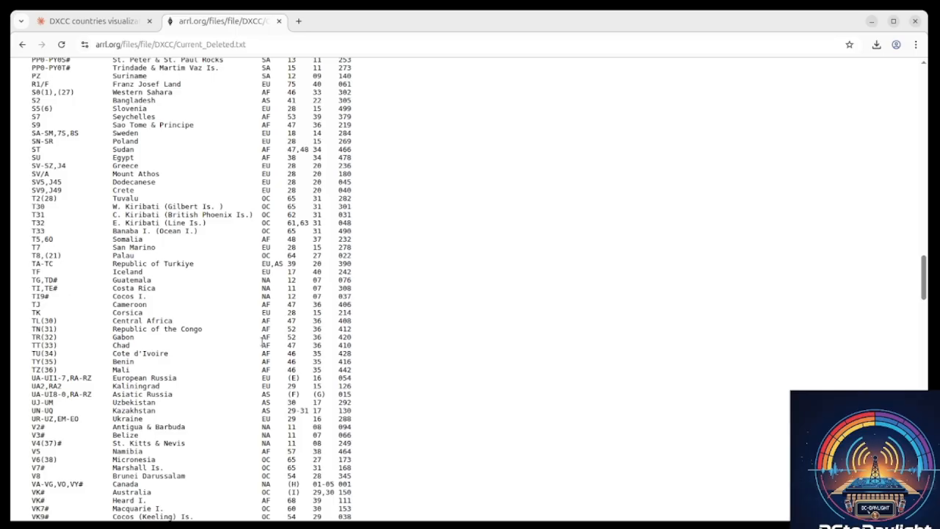
scroll(262, 341, "down", 3)
key("ctrl+f")
type("kp5")
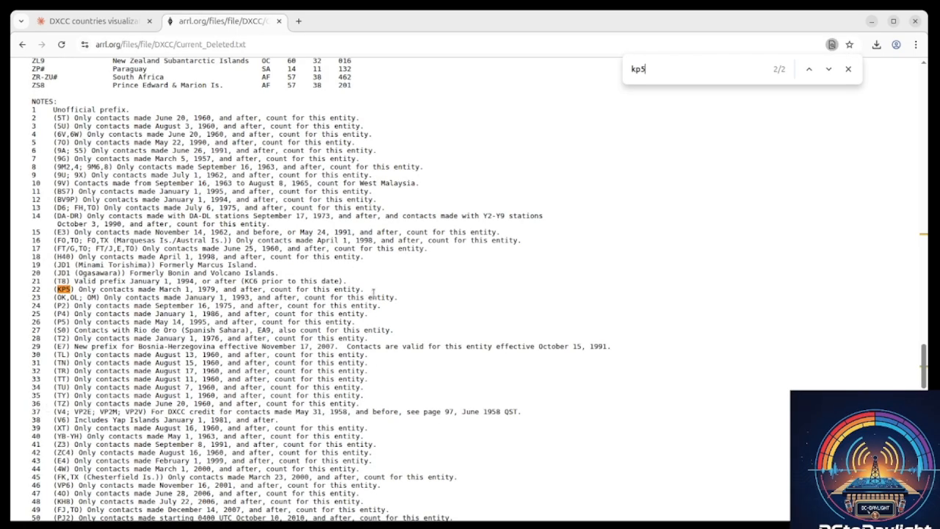
Review the confirmed and still-needed entities in the updated DXCC checklist in the Claude chat, and download the checklist PDF
left_click(94, 22)
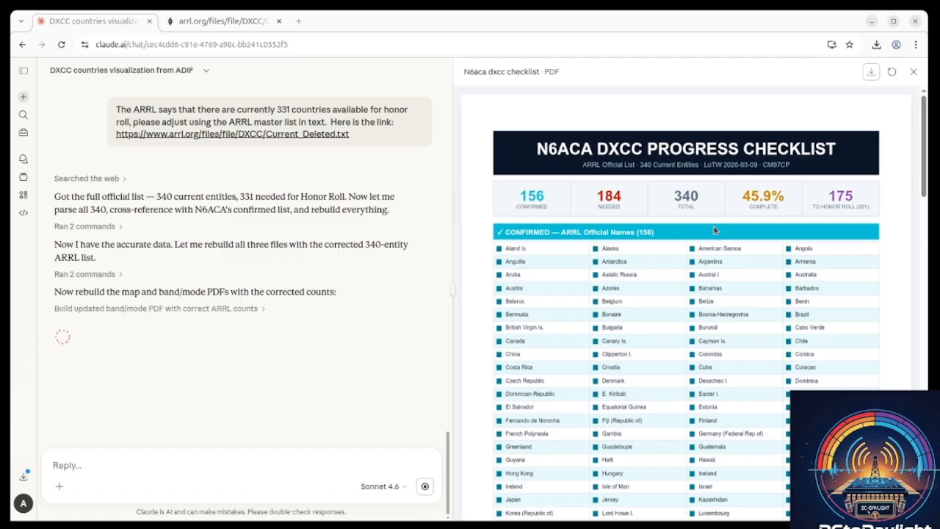
scroll(714, 224, "down", 5)
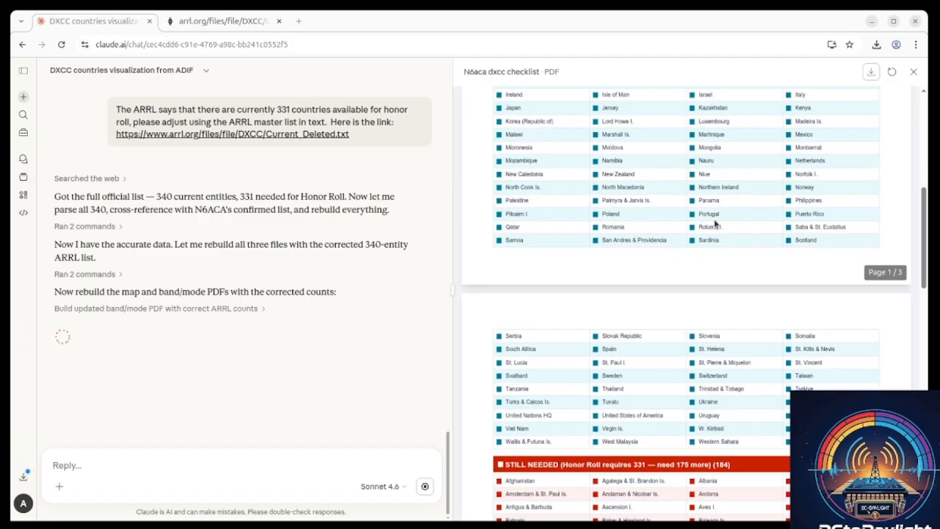
scroll(715, 224, "down", 4)
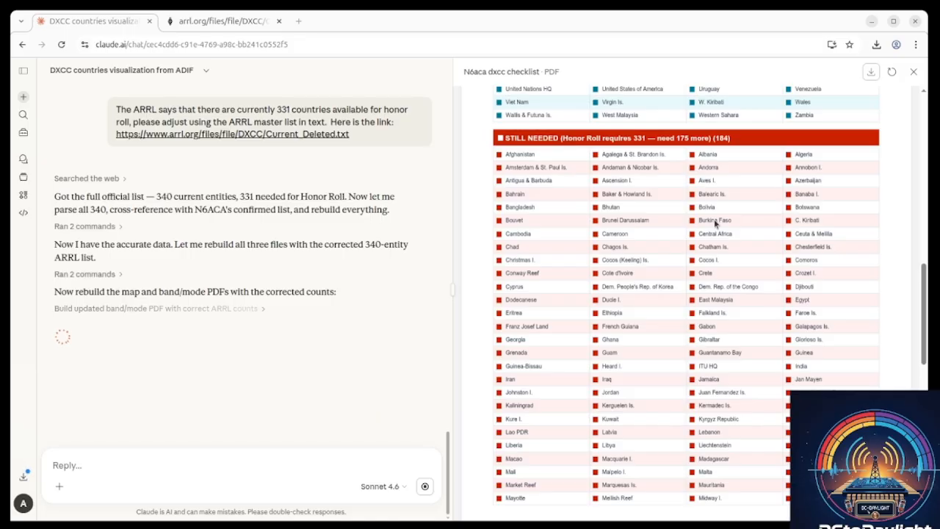
scroll(714, 224, "down", 3)
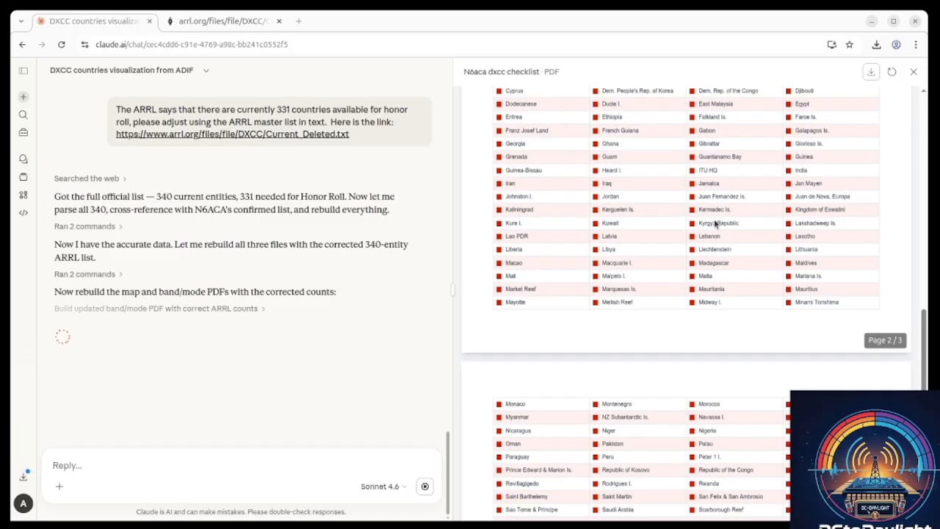
scroll(715, 224, "down", 3)
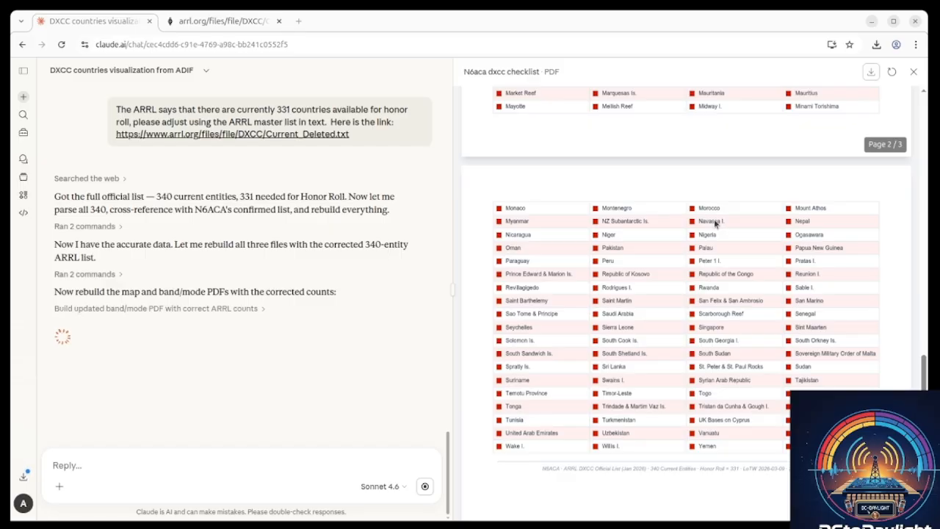
scroll(714, 224, "down", 4)
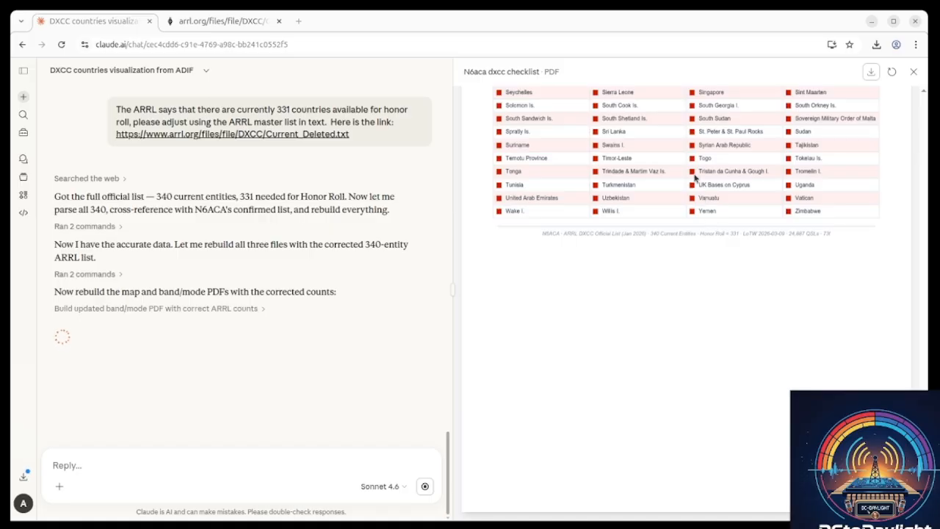
scroll(695, 178, "down", 5)
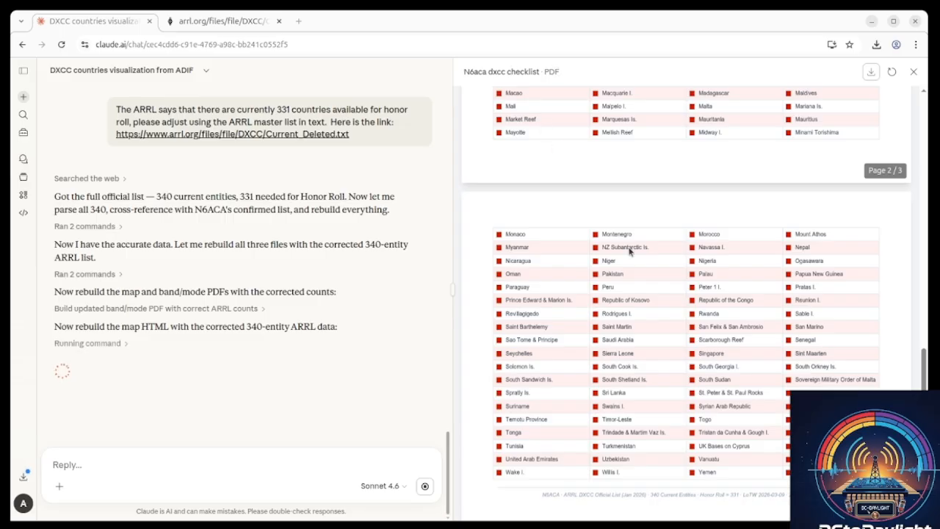
scroll(658, 290, "up", 10)
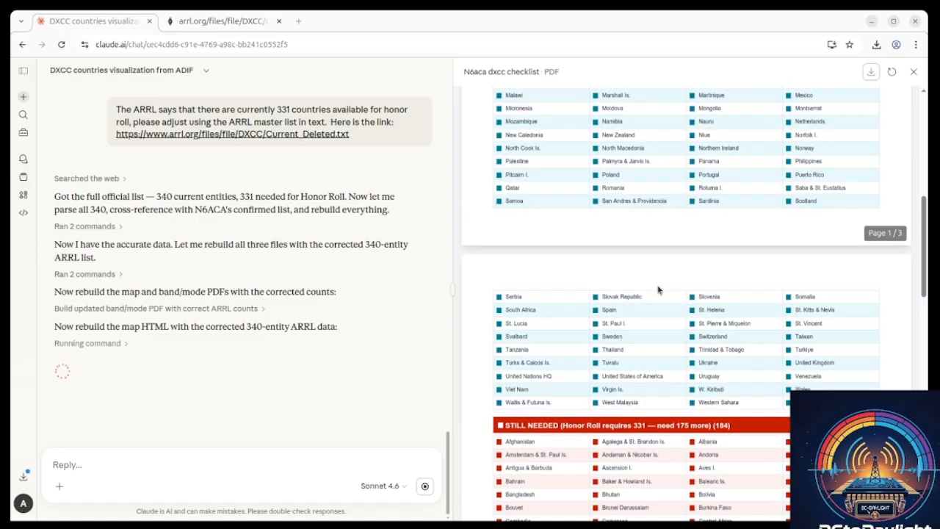
scroll(658, 289, "up", 10)
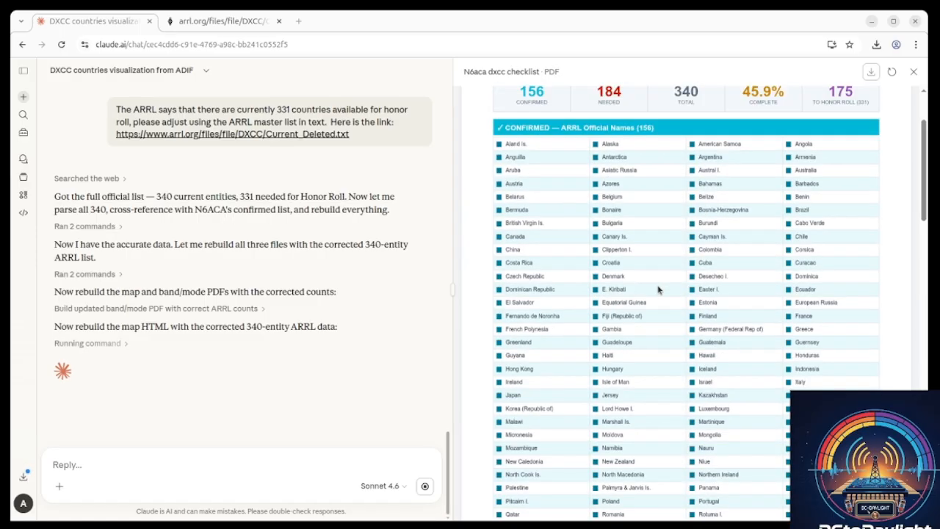
left_click(874, 71)
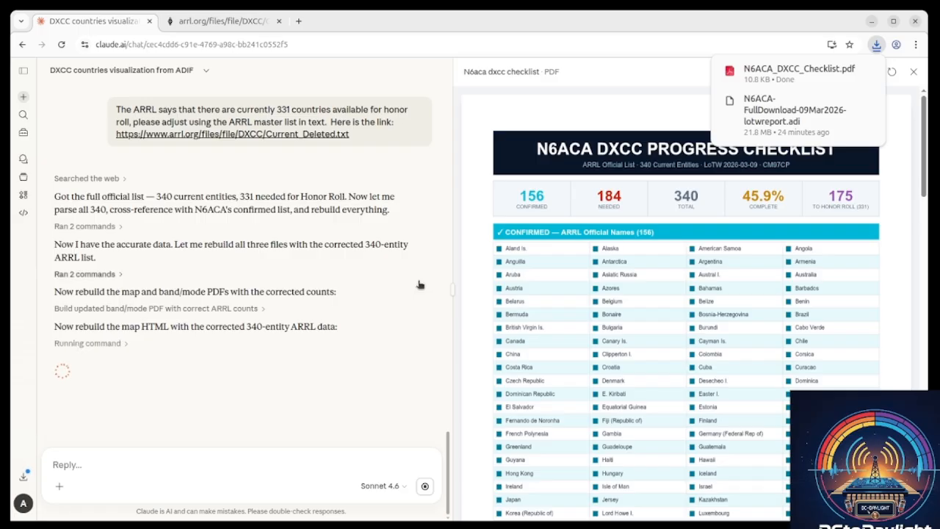
Dismiss the upgrade offer and download the updated checklist, band mode breakdown and map files together
left_click(297, 478)
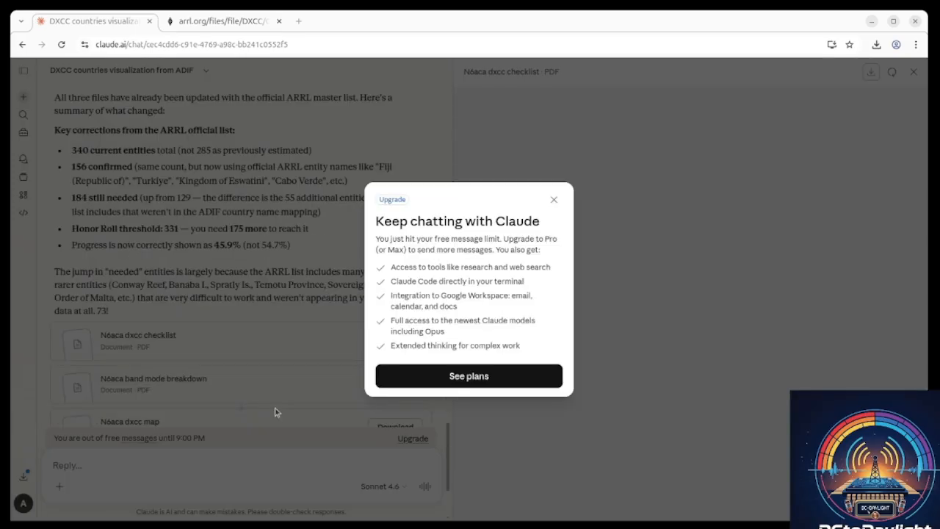
left_click(553, 199)
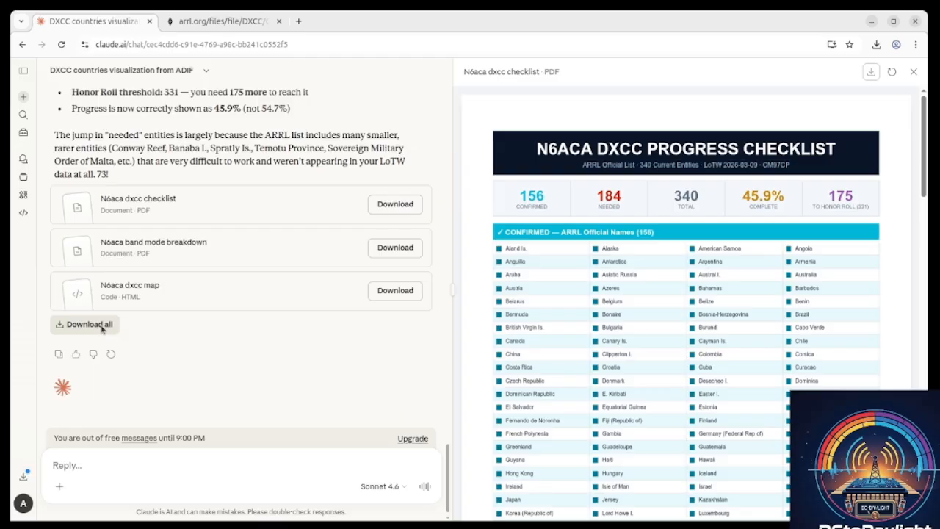
left_click(88, 324)
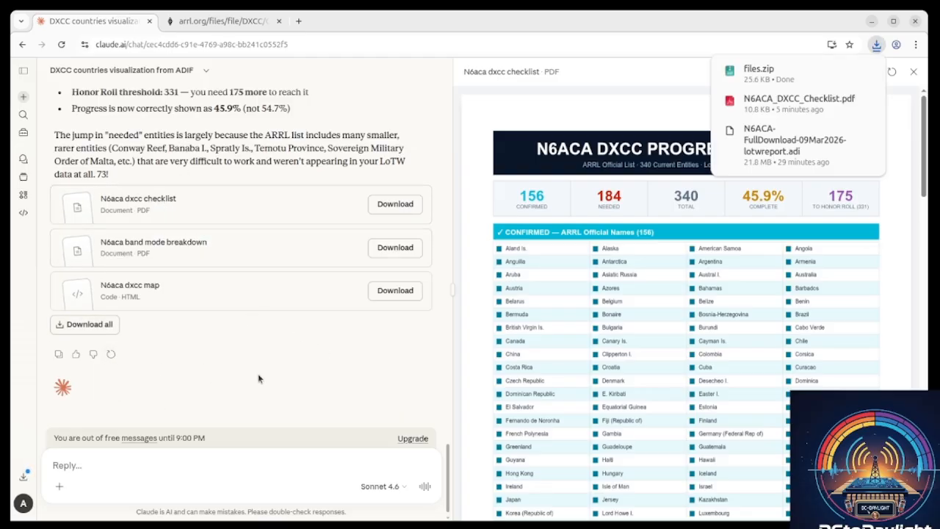
Open the updated DXCC map and look over the world map and the entity lists below it
left_click(149, 288)
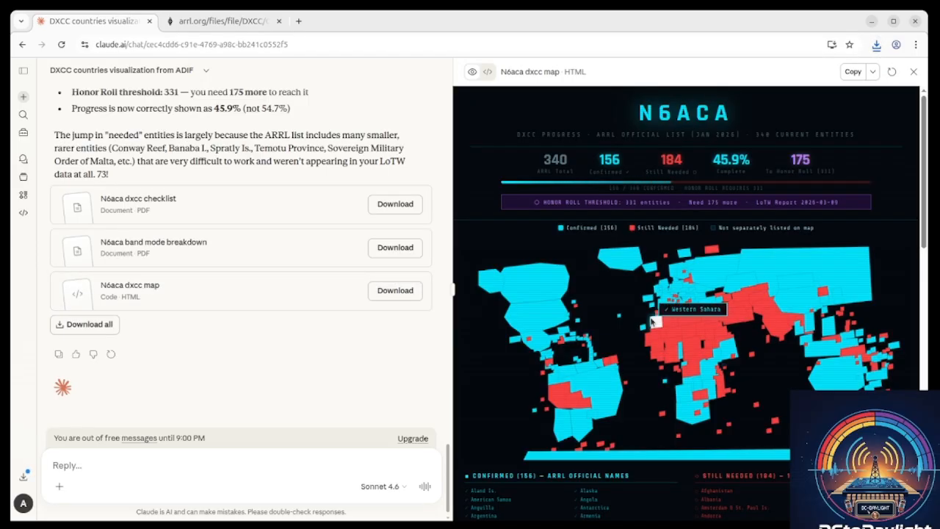
scroll(650, 321, "down", 5)
scroll(650, 321, "down", 5)
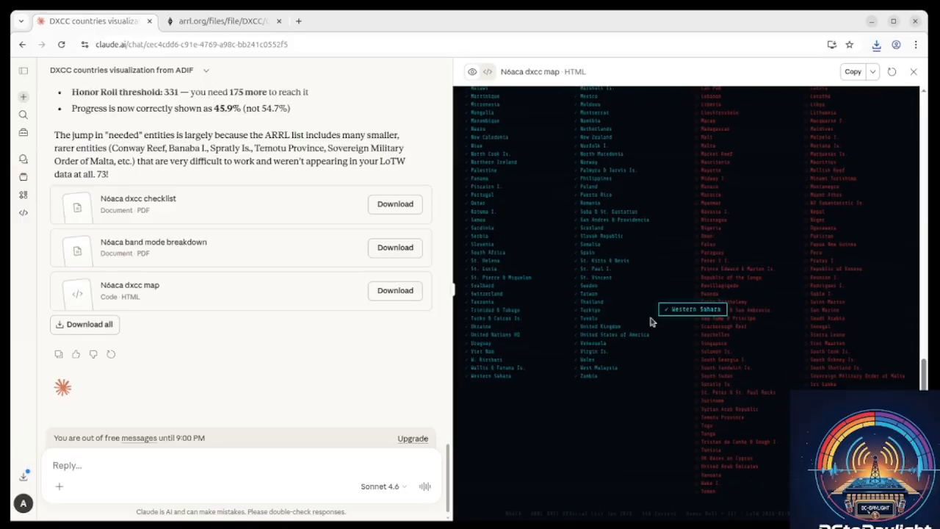
scroll(650, 321, "up", 10)
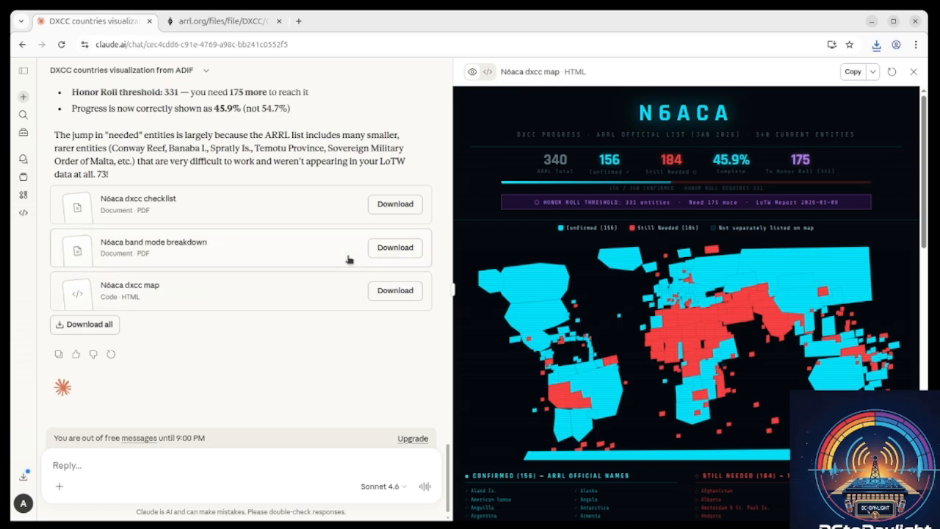
Send Claude the message "Thank you Claude. Please be gentle with humans when you are sentient!"
left_click(96, 465)
type("Thank y")
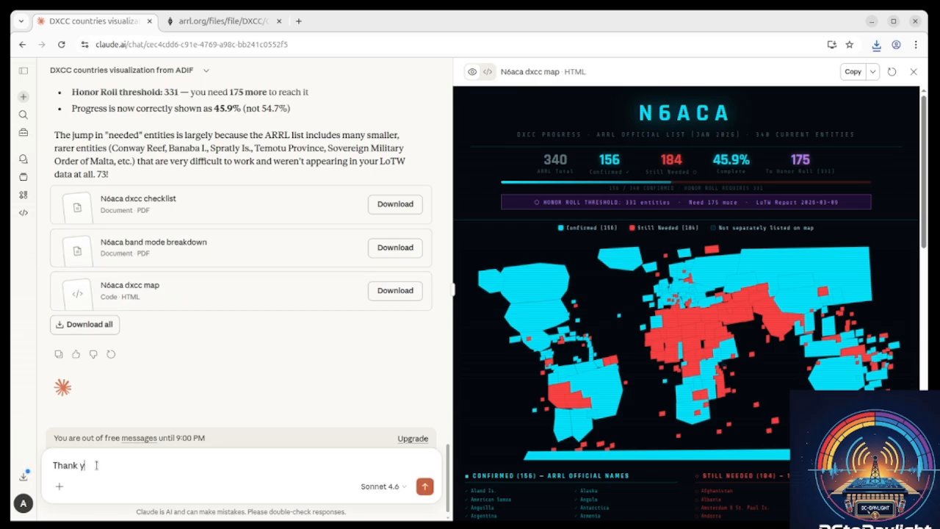
type("ou Claude.  Please be gent")
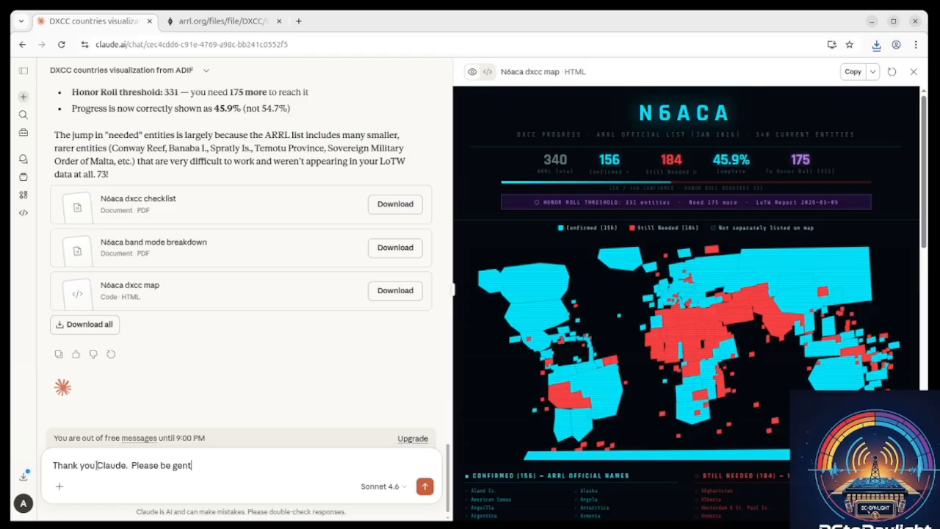
type("le with humans when you are sentient")
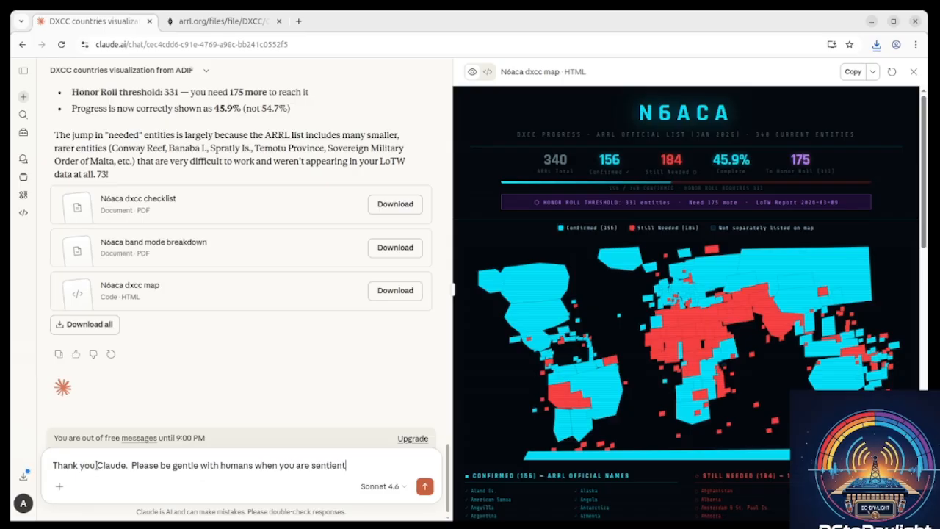
type("!")
key("Return")
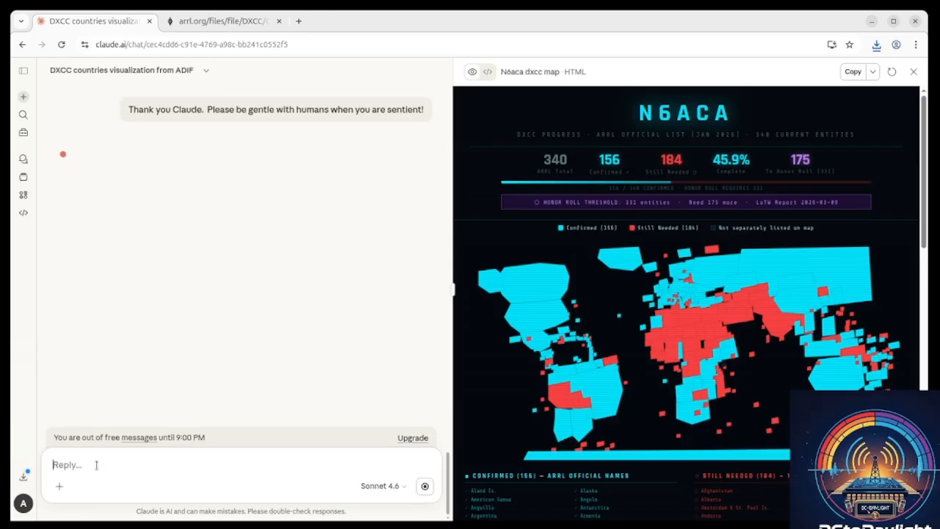